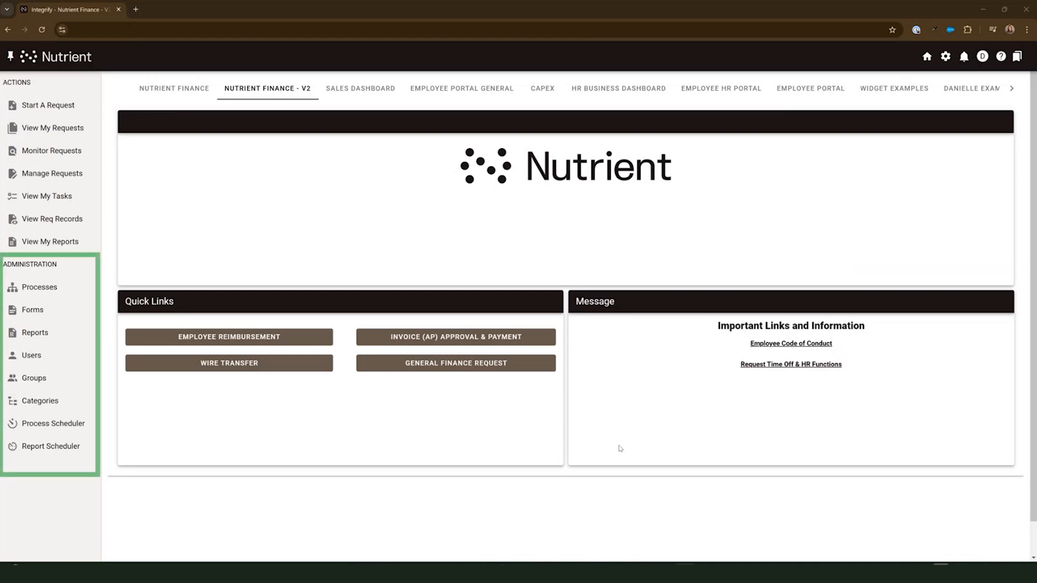
Step: Review the Categories administration page, including the Finance subcategories, the fields for adding a category, and the roles and permissions
{"action": "left_click", "coordinate": [77, 398]}
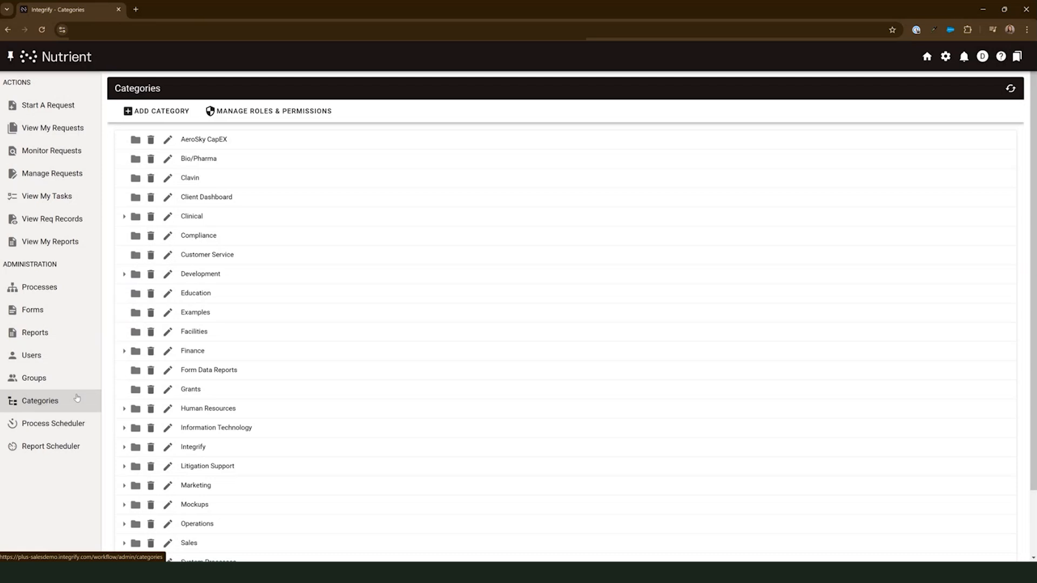
{"action": "left_click", "coordinate": [123, 351]}
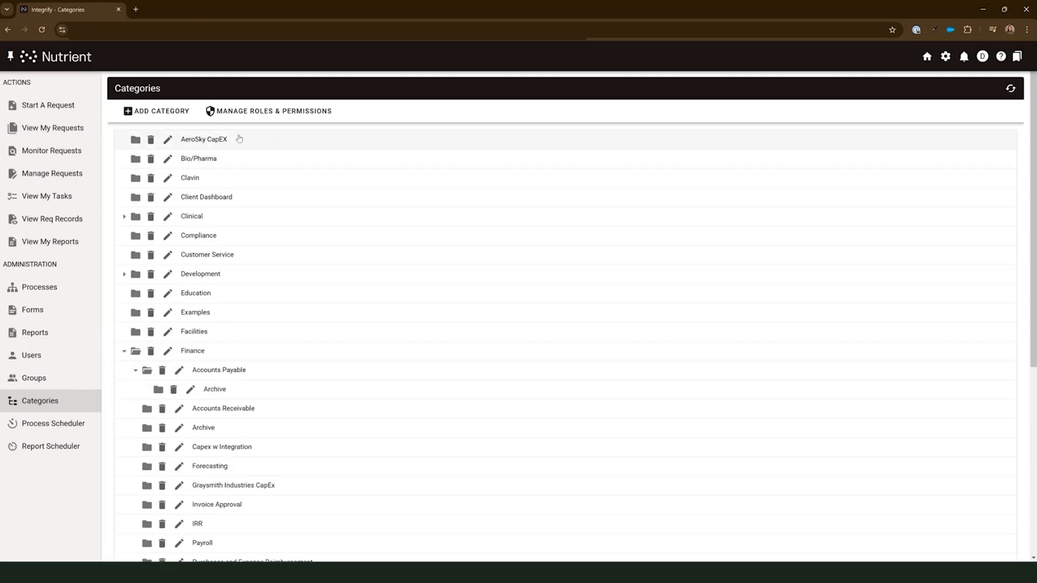
{"action": "left_click", "coordinate": [142, 118]}
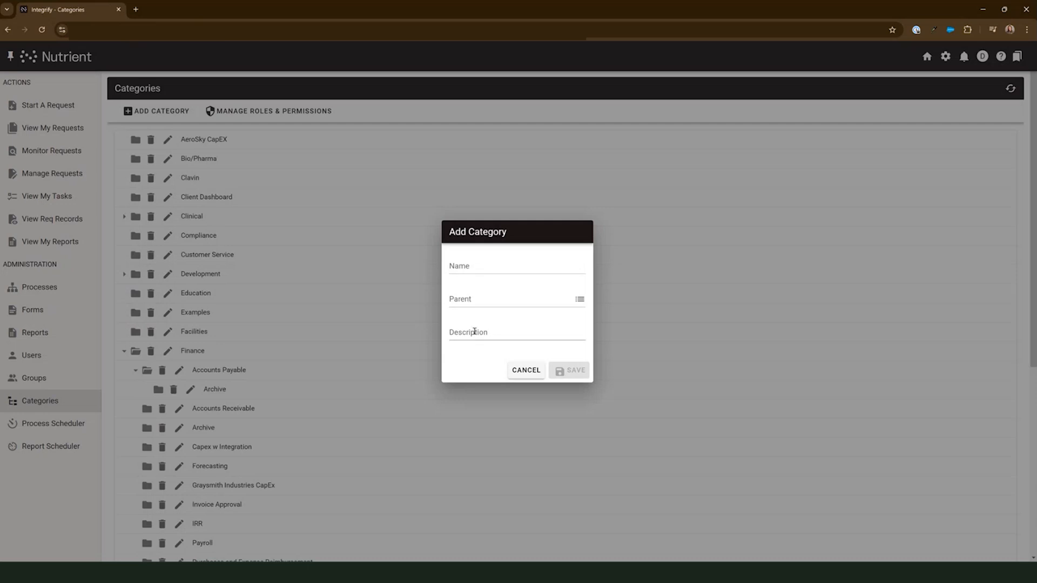
{"action": "left_click", "coordinate": [542, 374]}
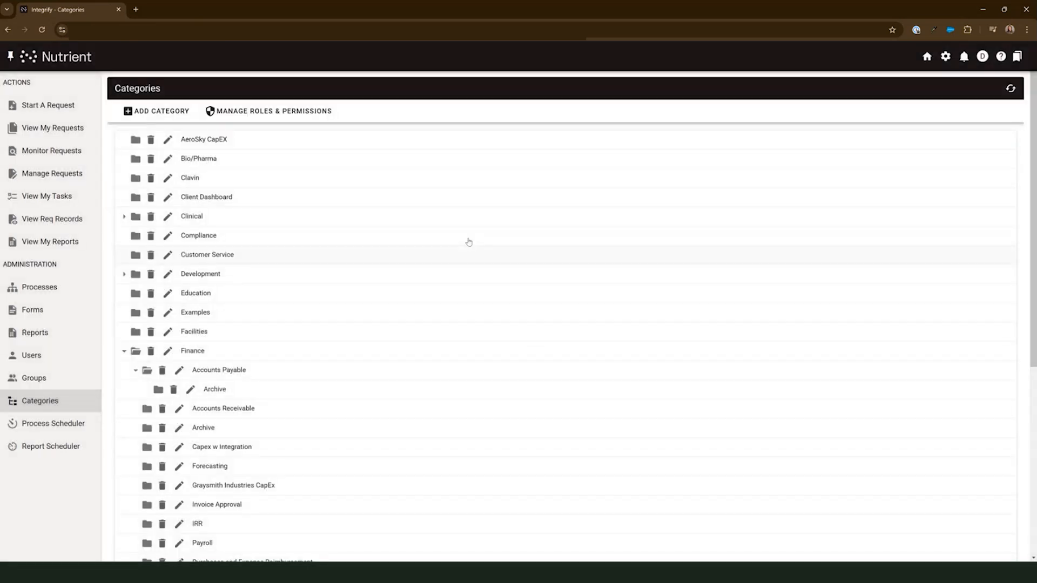
{"action": "left_click", "coordinate": [248, 115]}
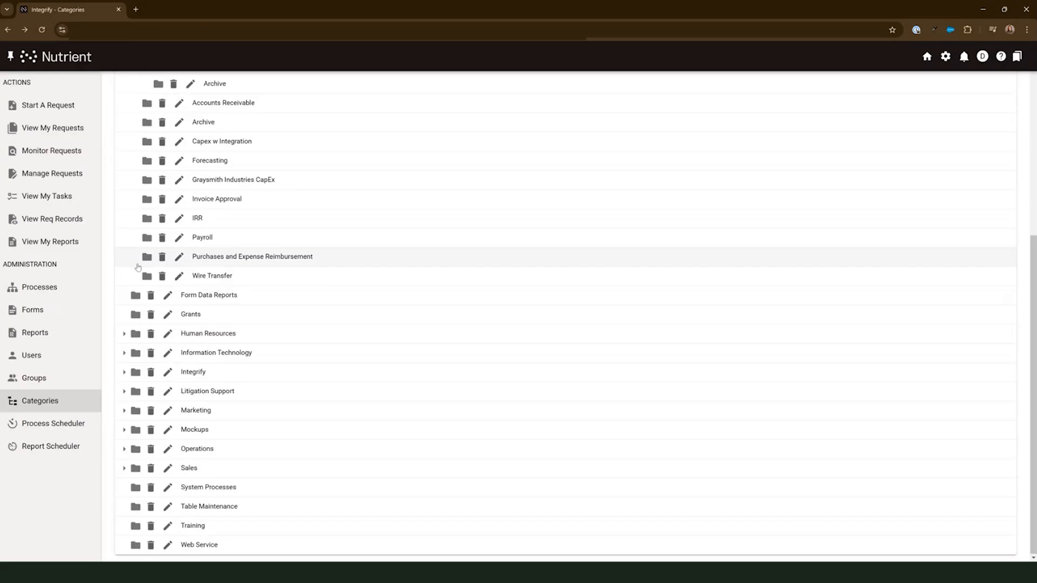
Step: Create a new process named "PTO Request" in the Human Resources category and save it
{"action": "left_click", "coordinate": [78, 289]}
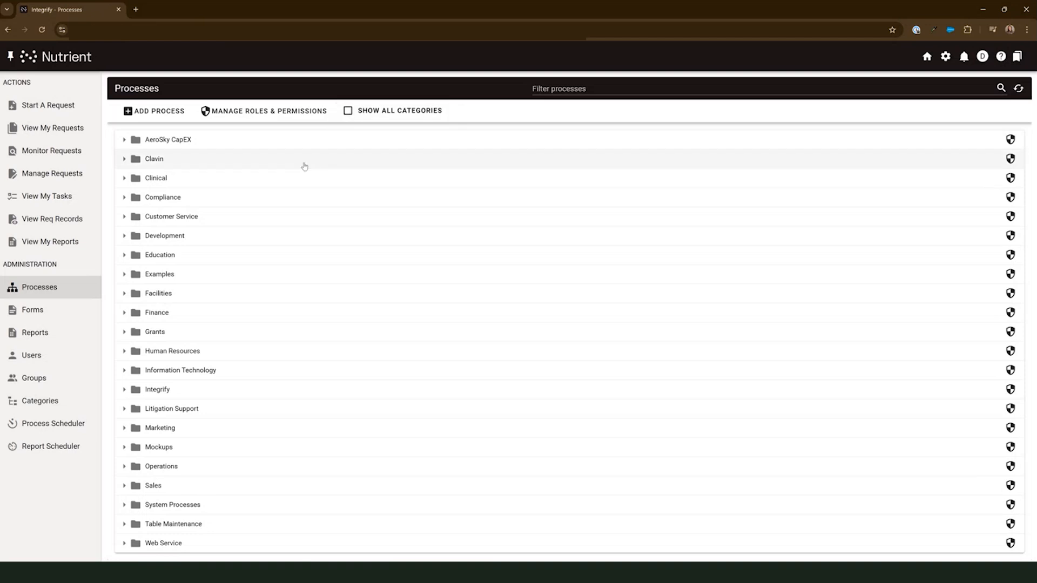
{"action": "left_click", "coordinate": [171, 118]}
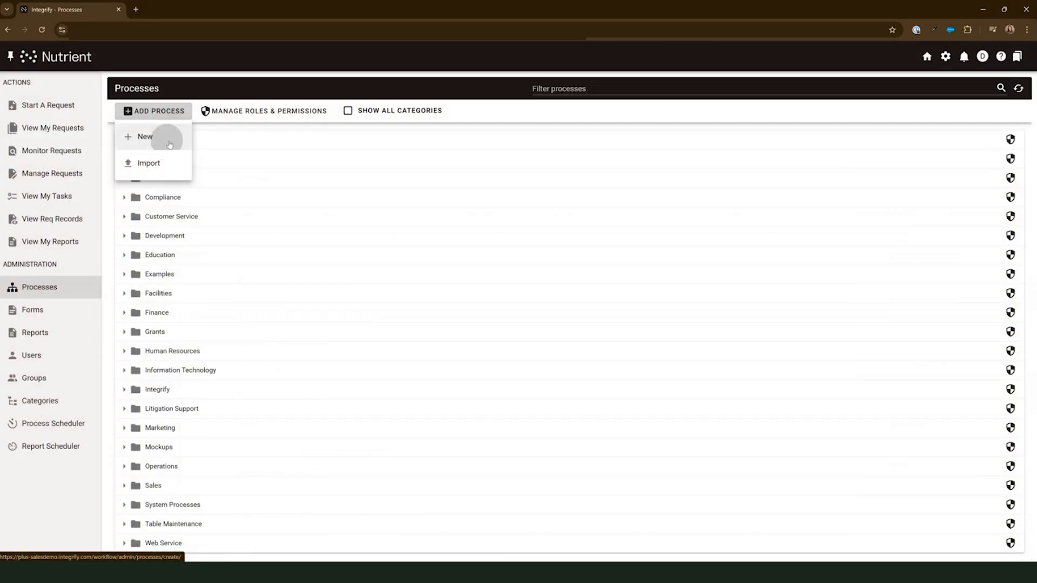
{"action": "left_click", "coordinate": [169, 144]}
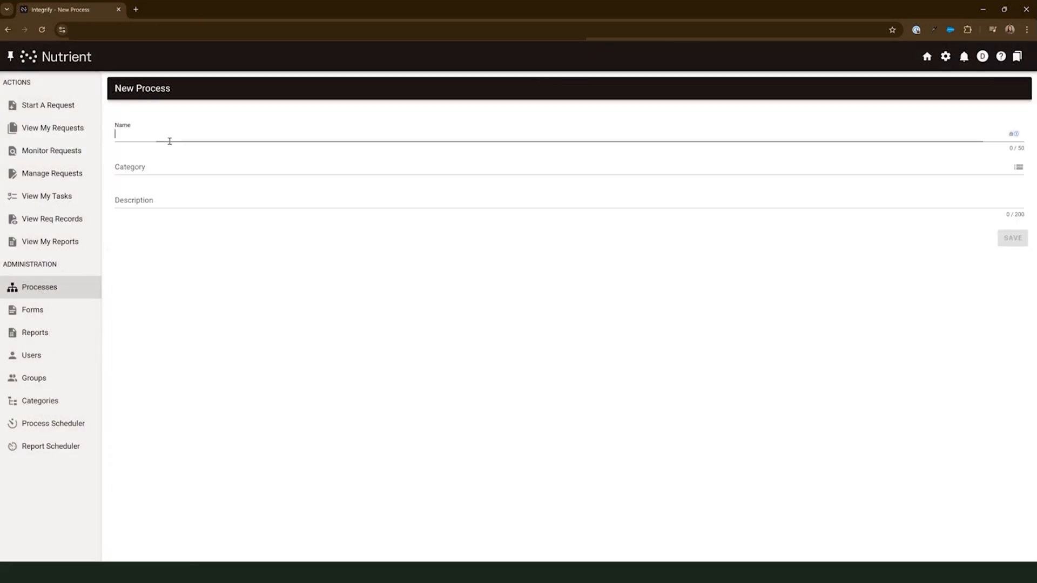
{"action": "type", "text": "PTO Request"}
{"action": "key", "text": "Tab"}
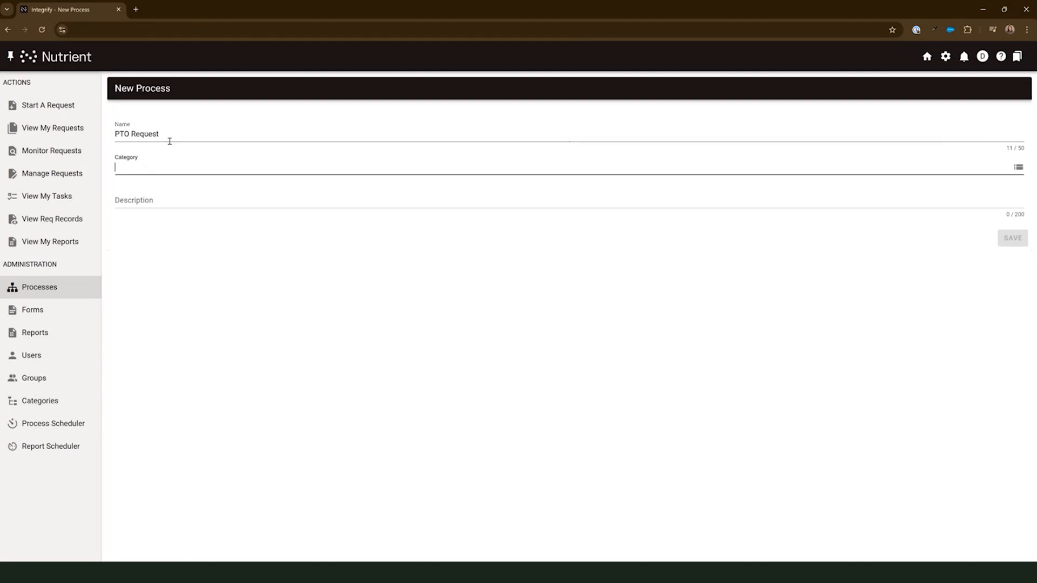
{"action": "left_click", "coordinate": [189, 170]}
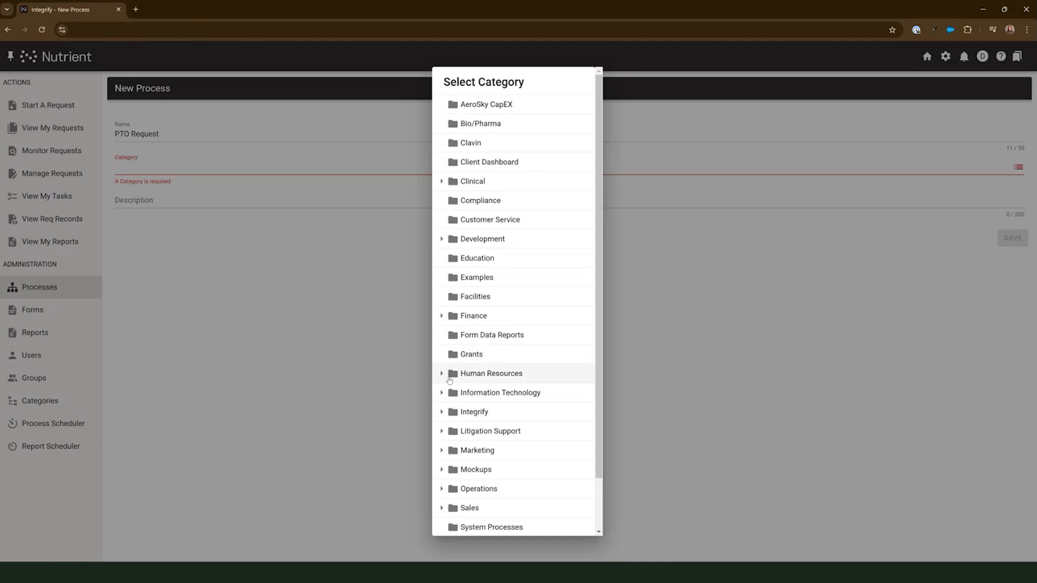
{"action": "left_click", "coordinate": [449, 373]}
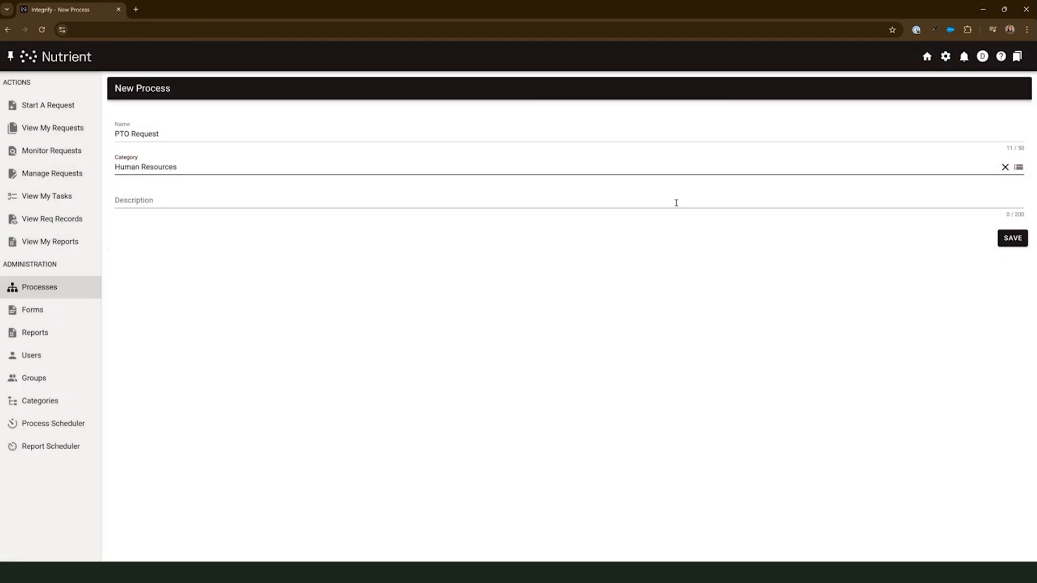
{"action": "left_click", "coordinate": [1011, 239]}
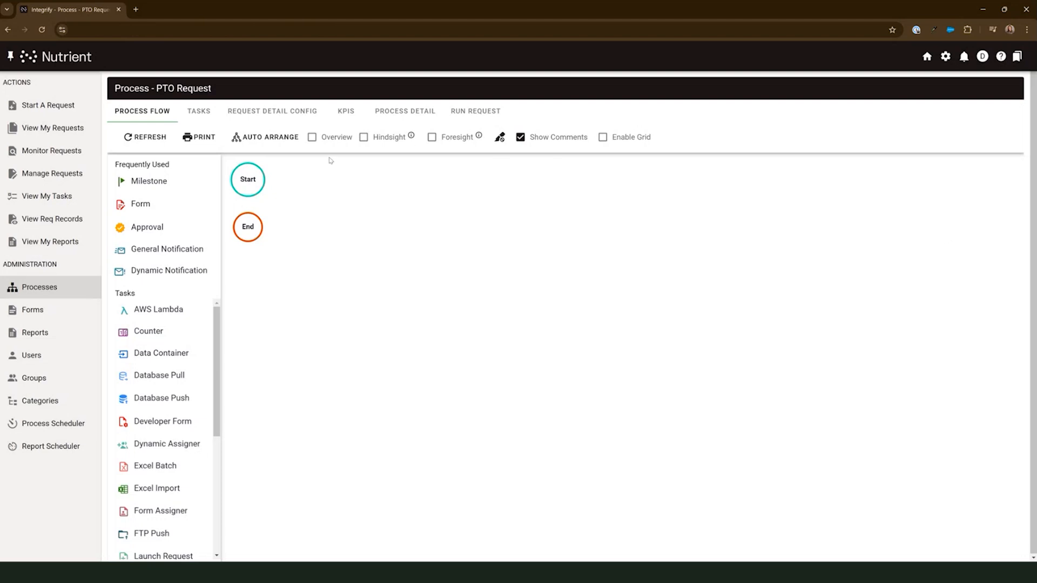
Step: Add a Form task to the process flow beside Start and connect Start to it
{"action": "left_click_drag", "start_coordinate": [189, 204], "coordinate": [324, 188]}
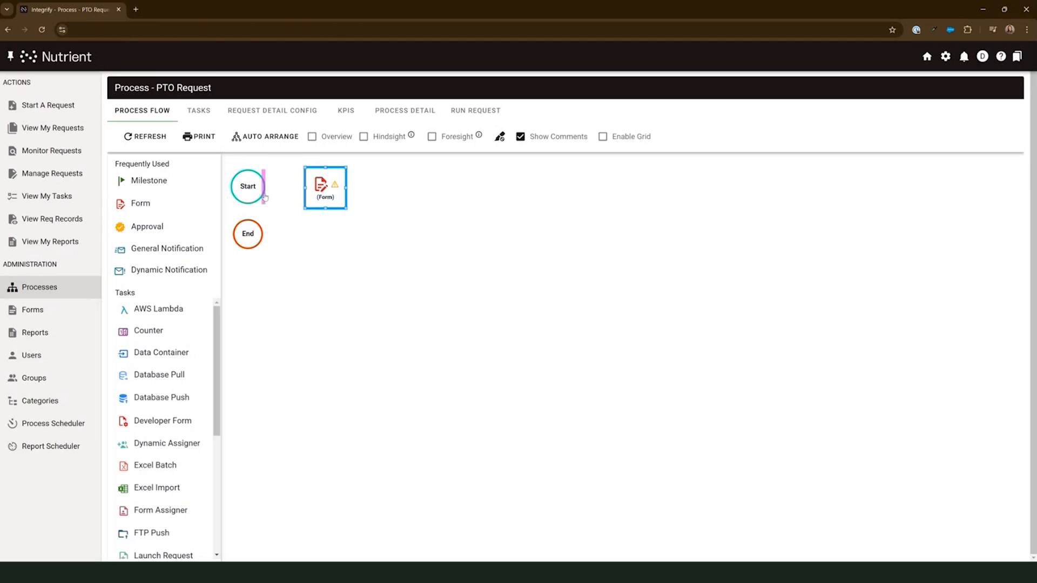
{"action": "left_click_drag", "start_coordinate": [265, 197], "coordinate": [306, 194]}
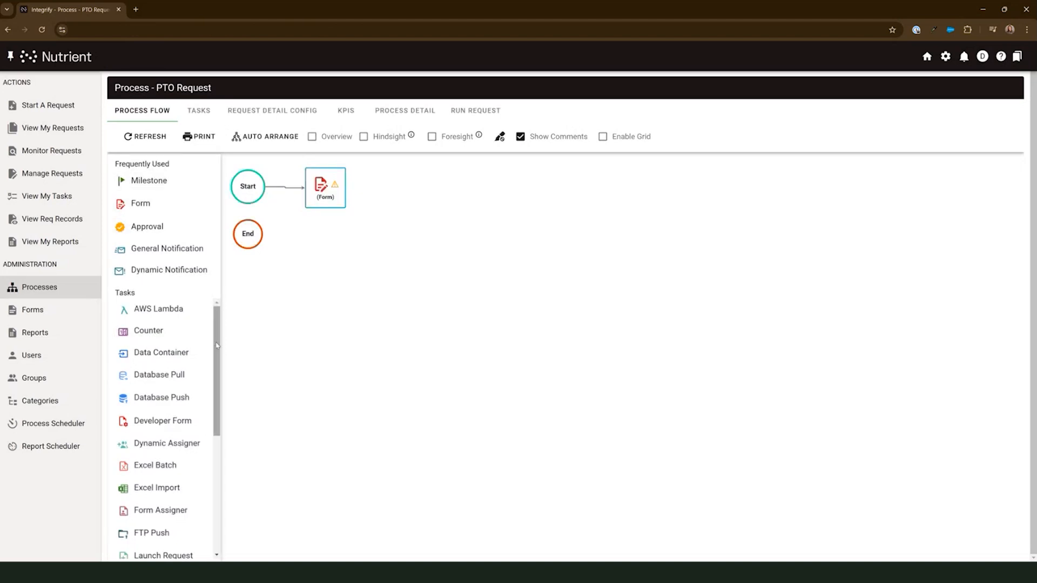
{"action": "left_click_drag", "start_coordinate": [218, 346], "coordinate": [231, 525]}
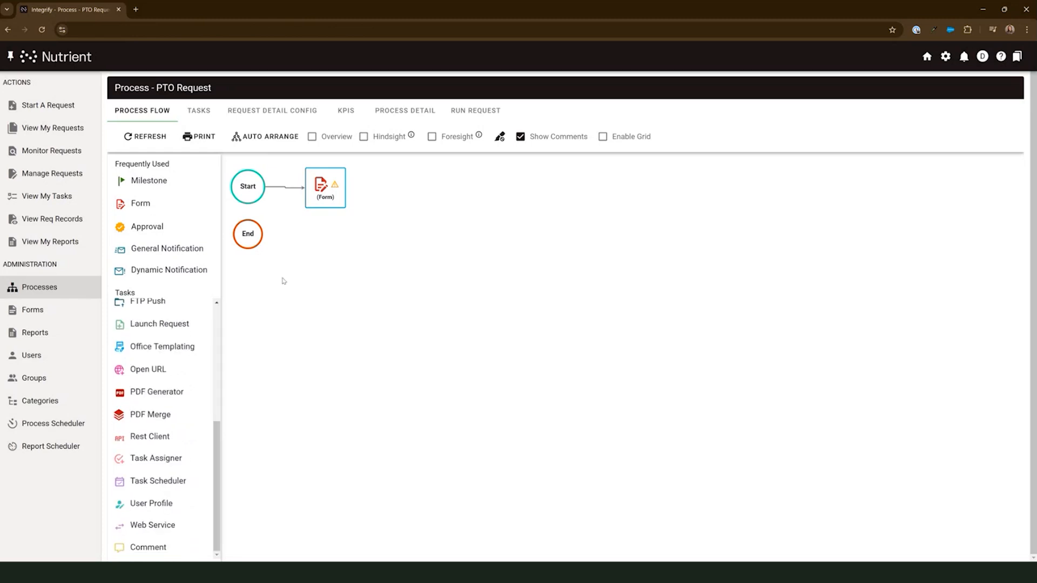
Step: Review the PTO Request process's task list, request detail configuration and KPIs
{"action": "left_click", "coordinate": [208, 120]}
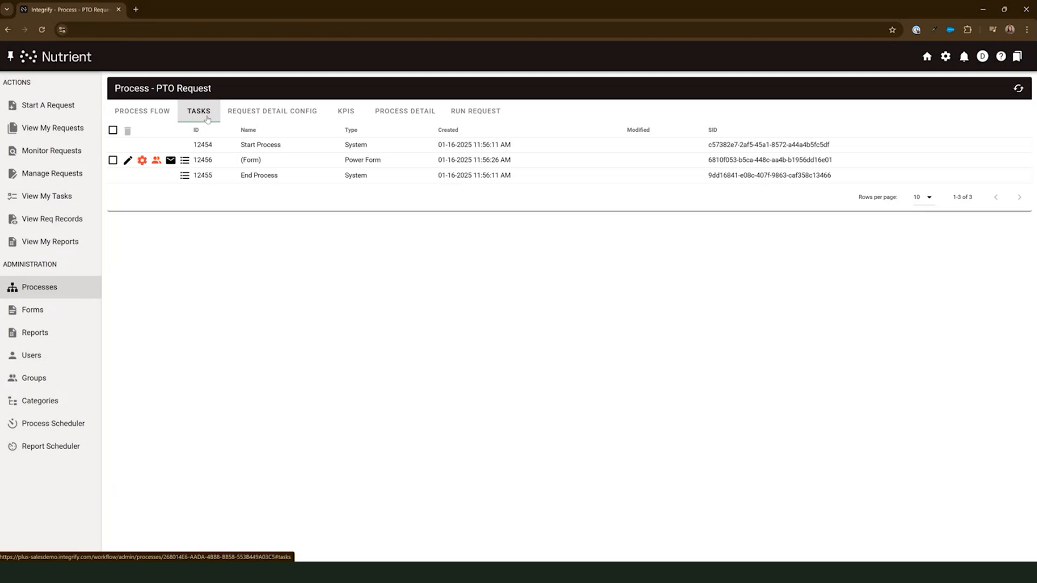
{"action": "left_click", "coordinate": [245, 112]}
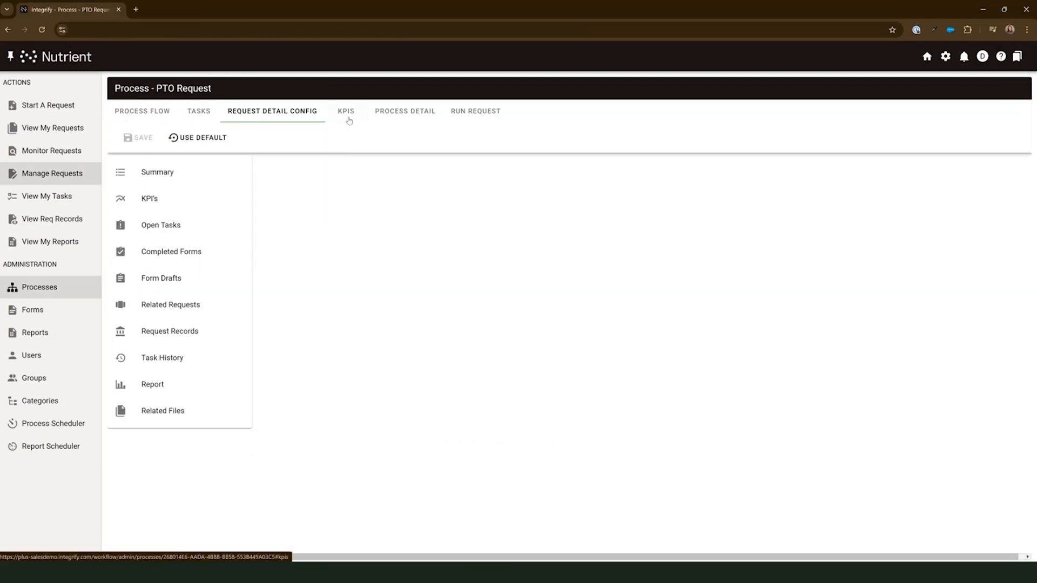
{"action": "left_click", "coordinate": [347, 112]}
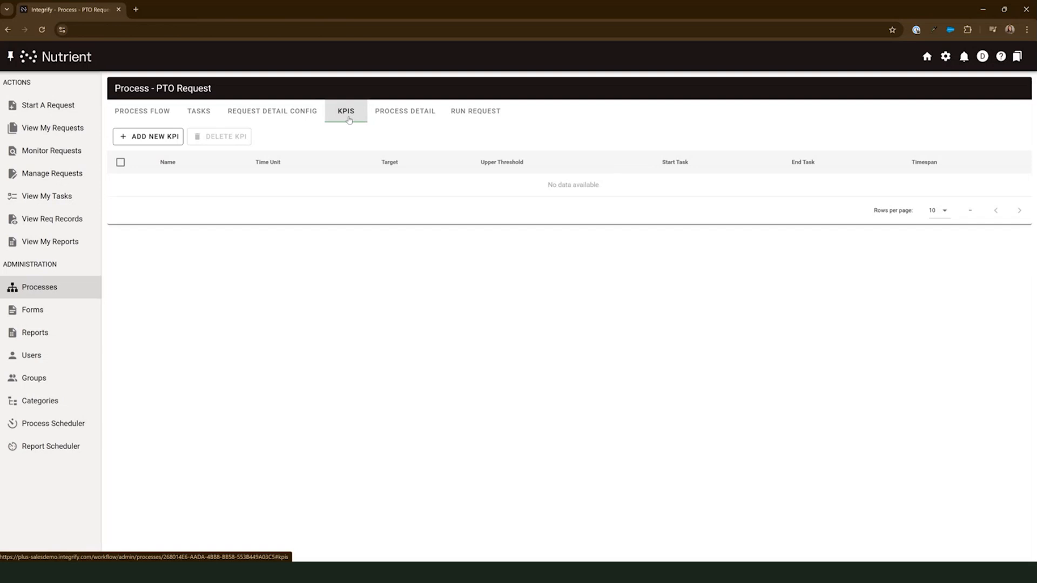
Step: Examine the process details, including its links and API options, copy, export and version choices, form questions, and the page for running a request
{"action": "left_click", "coordinate": [383, 122]}
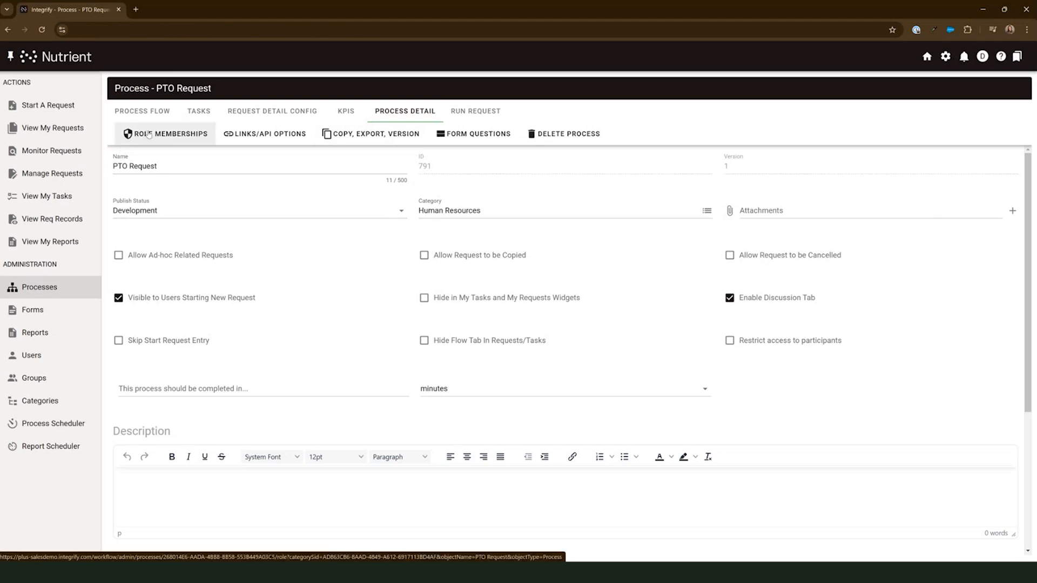
{"action": "left_click", "coordinate": [225, 135]}
{"action": "scroll", "coordinate": [391, 286], "scroll_direction": "down", "scroll_amount": 5}
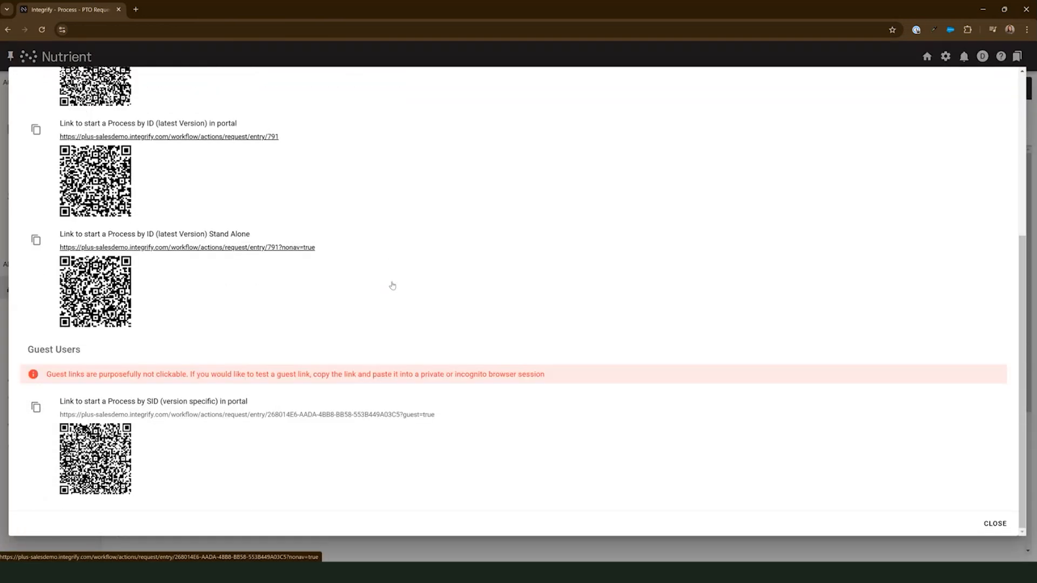
{"action": "scroll", "coordinate": [392, 286], "scroll_direction": "up", "scroll_amount": 5}
{"action": "left_click", "coordinate": [895, 61]}
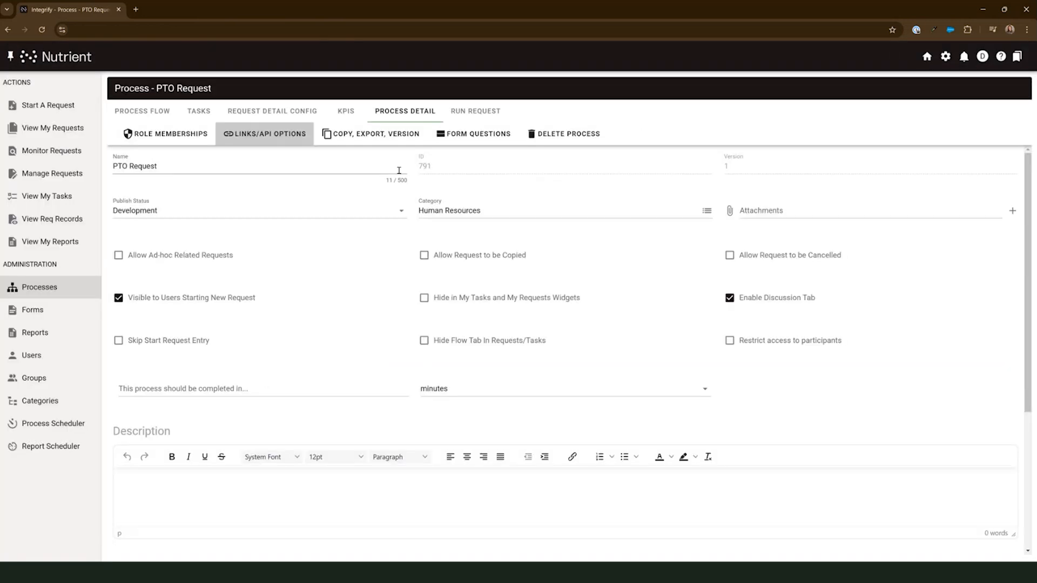
{"action": "left_click", "coordinate": [392, 139]}
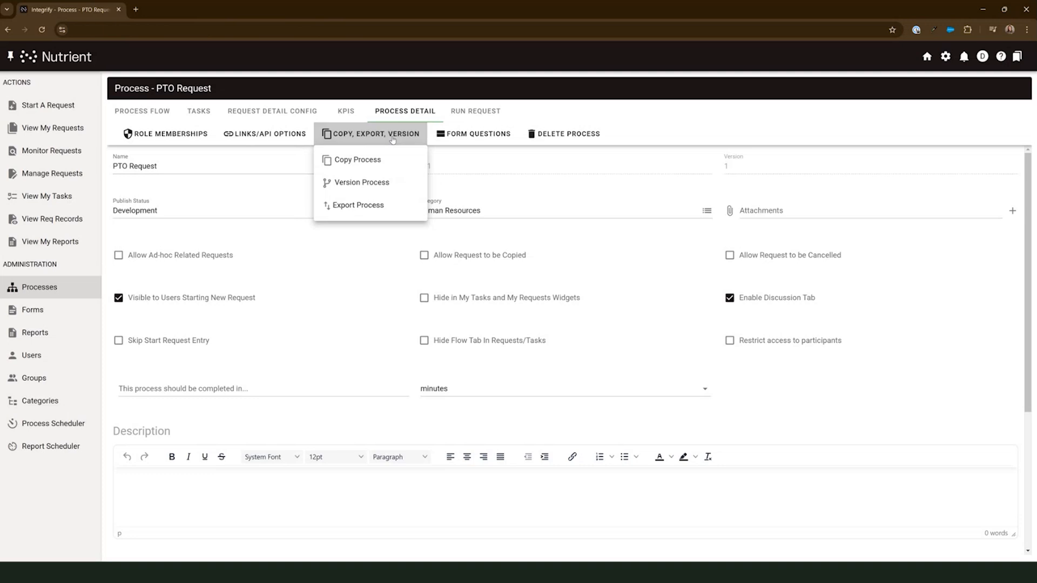
{"action": "left_click", "coordinate": [487, 144]}
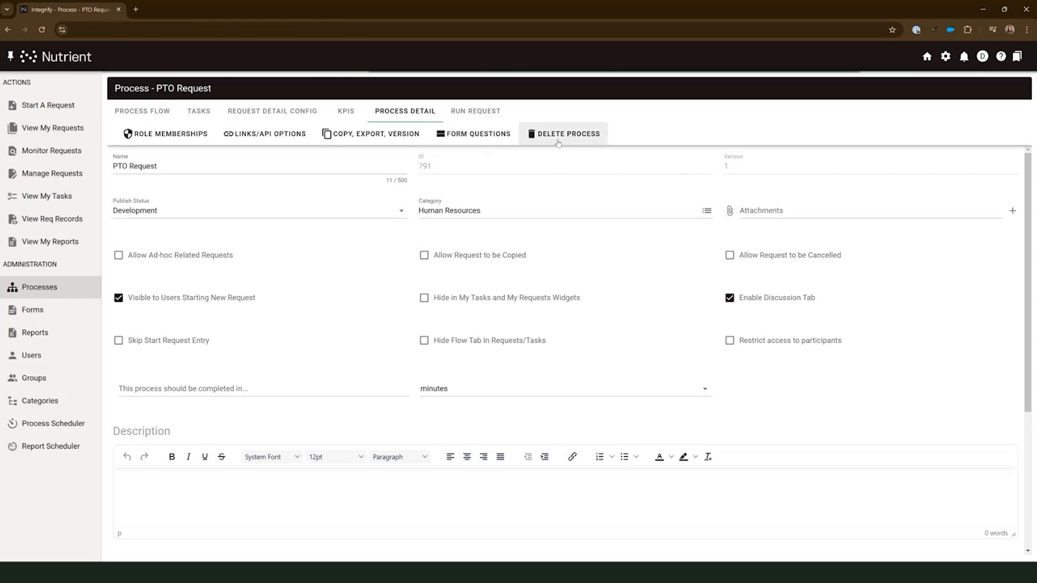
{"action": "left_click", "coordinate": [487, 116]}
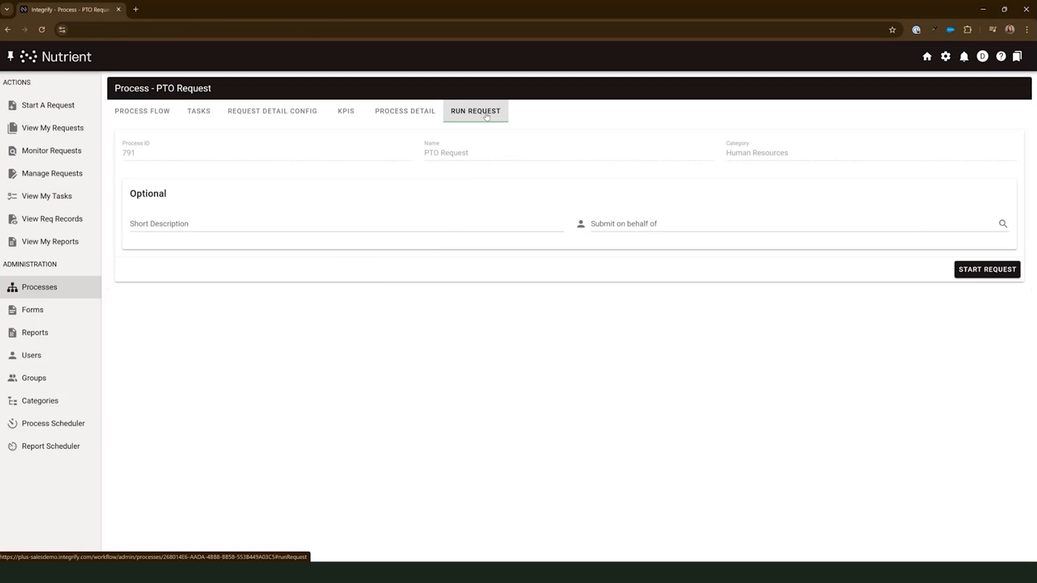
Step: Create a new form named "PTO Request Form" in the Human Resources category and save it
{"action": "left_click", "coordinate": [84, 308]}
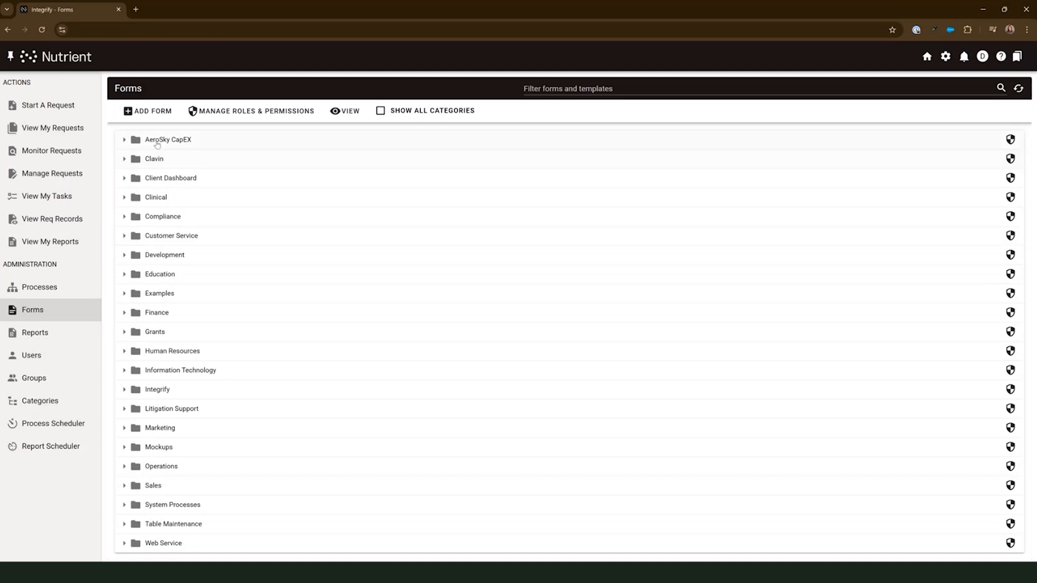
{"action": "left_click", "coordinate": [154, 115]}
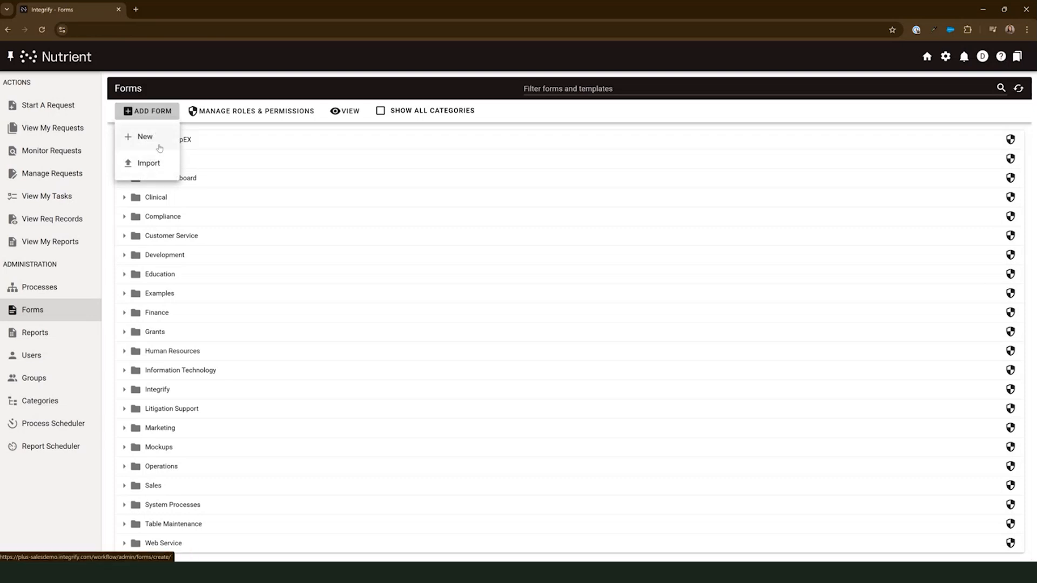
{"action": "left_click", "coordinate": [158, 142]}
{"action": "left_click", "coordinate": [162, 143]}
{"action": "type", "text": "PTO Request FOr"}
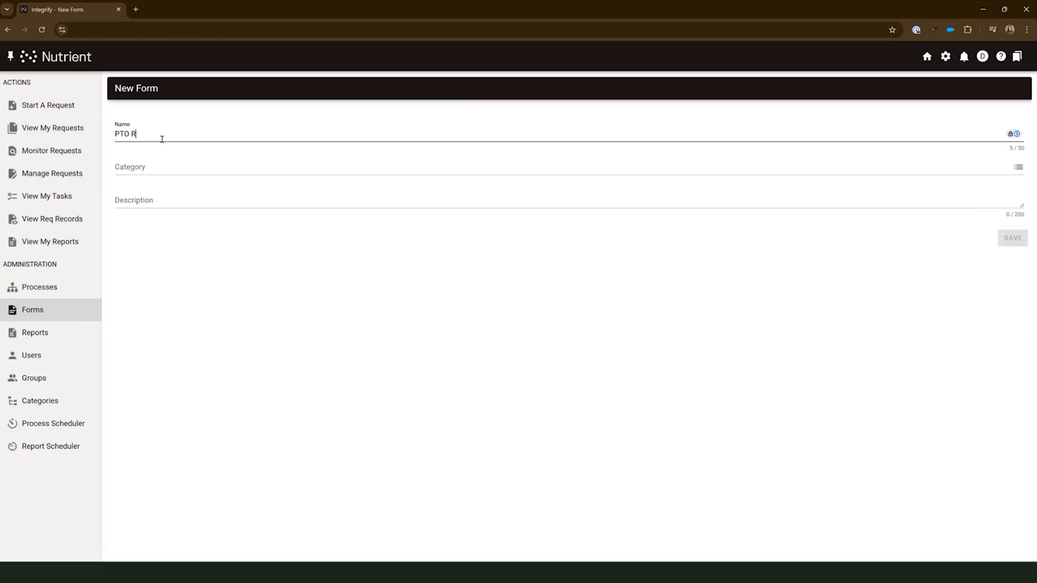
{"action": "key", "text": "BackSpace"}
{"action": "key", "text": "BackSpace"}
{"action": "type", "text": "orm"}
{"action": "left_click", "coordinate": [158, 170]}
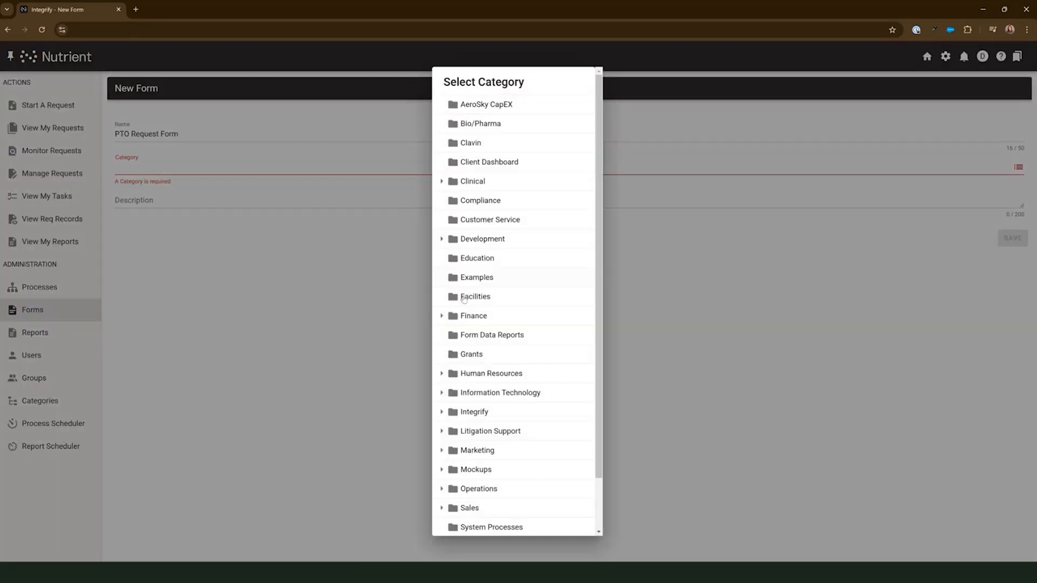
{"action": "left_click", "coordinate": [463, 373]}
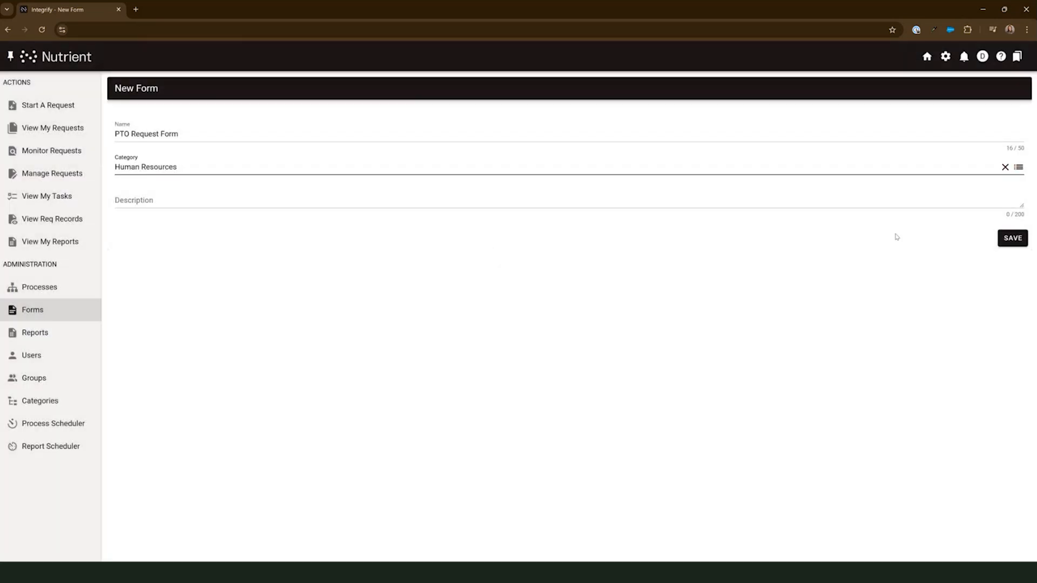
{"action": "left_click", "coordinate": [1010, 240]}
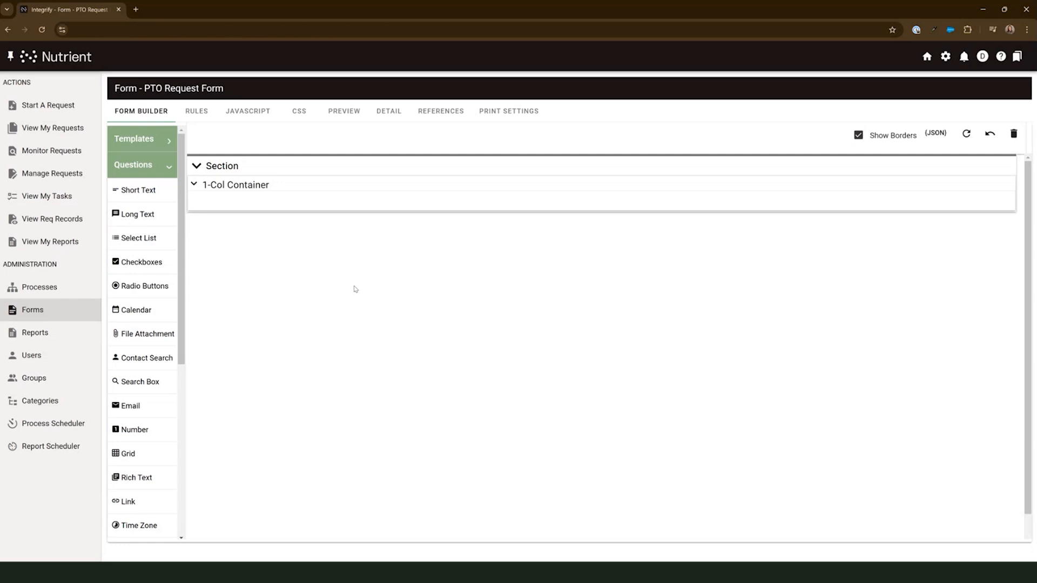
Step: Add a Short Text question to the form's 1-Col Container and label it "Name:"
{"action": "left_click_drag", "start_coordinate": [135, 191], "coordinate": [219, 201]}
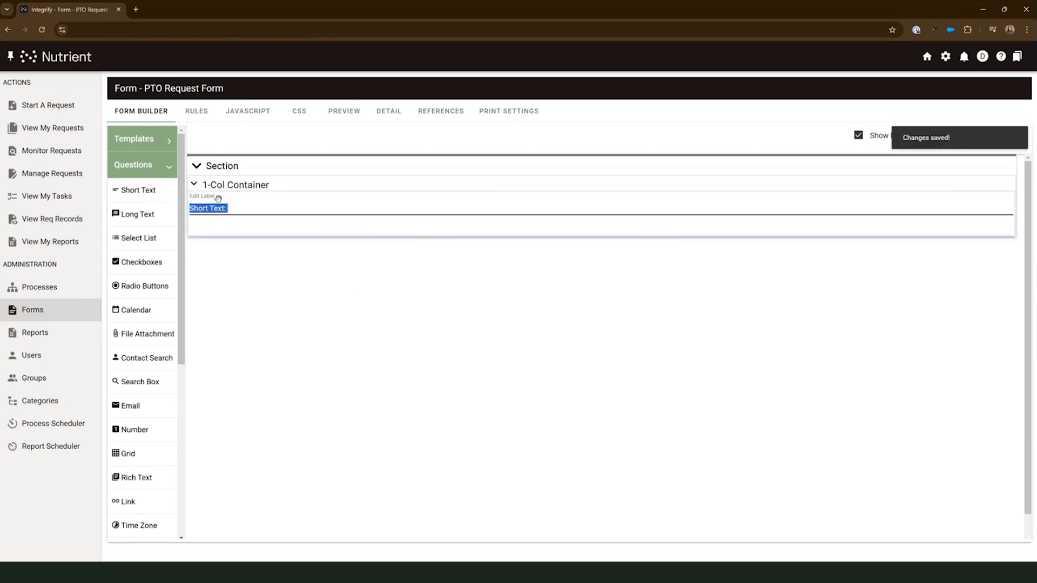
{"action": "type", "text": "Name:"}
{"action": "key", "text": "Return"}
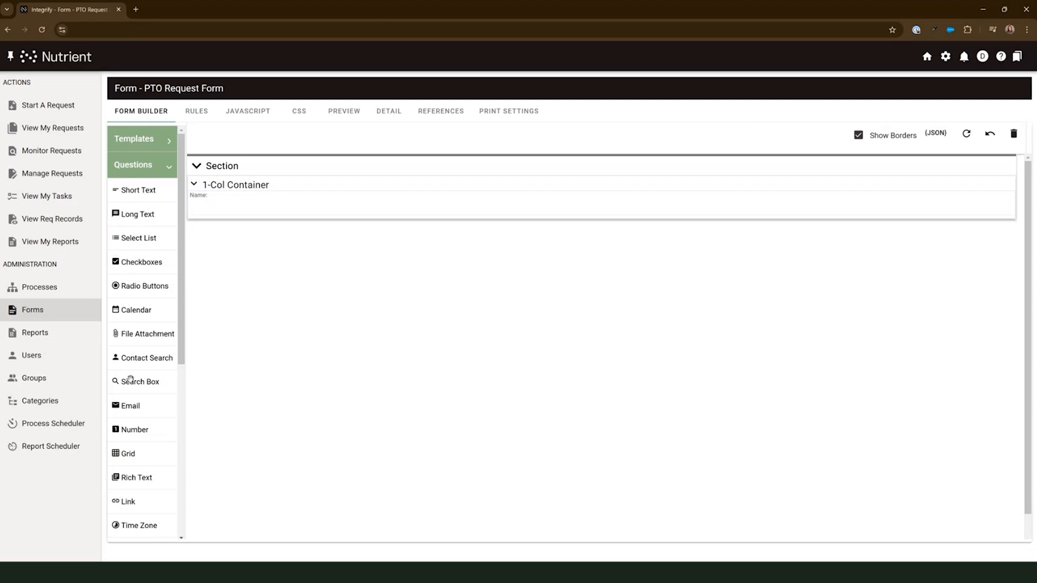
Step: Relabel the form's section as "PTO Request Details" and save the change
{"action": "scroll", "coordinate": [142, 478], "scroll_direction": "down", "scroll_amount": 6}
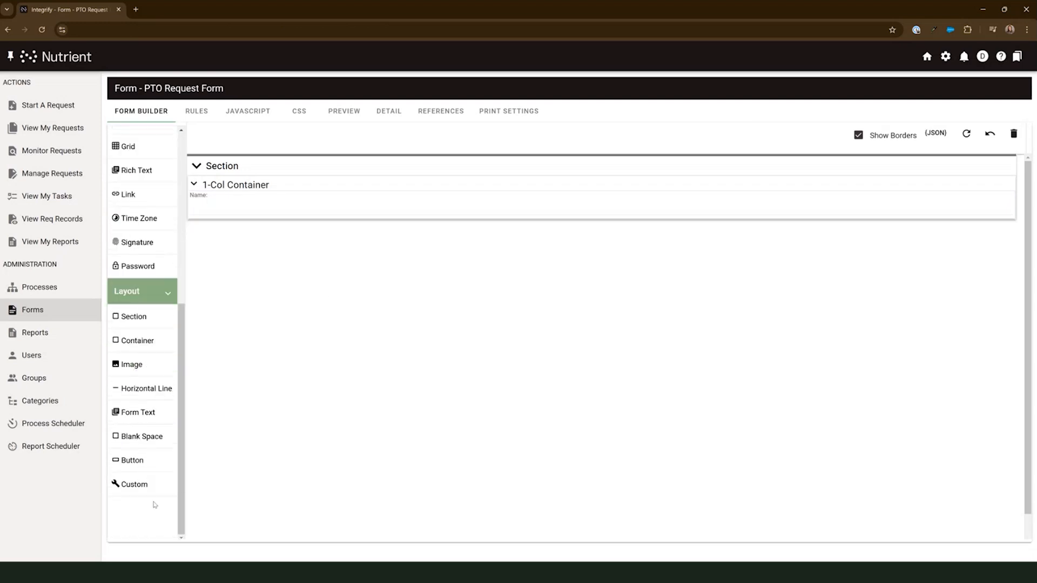
{"action": "mouse_move", "coordinate": [236, 197]}
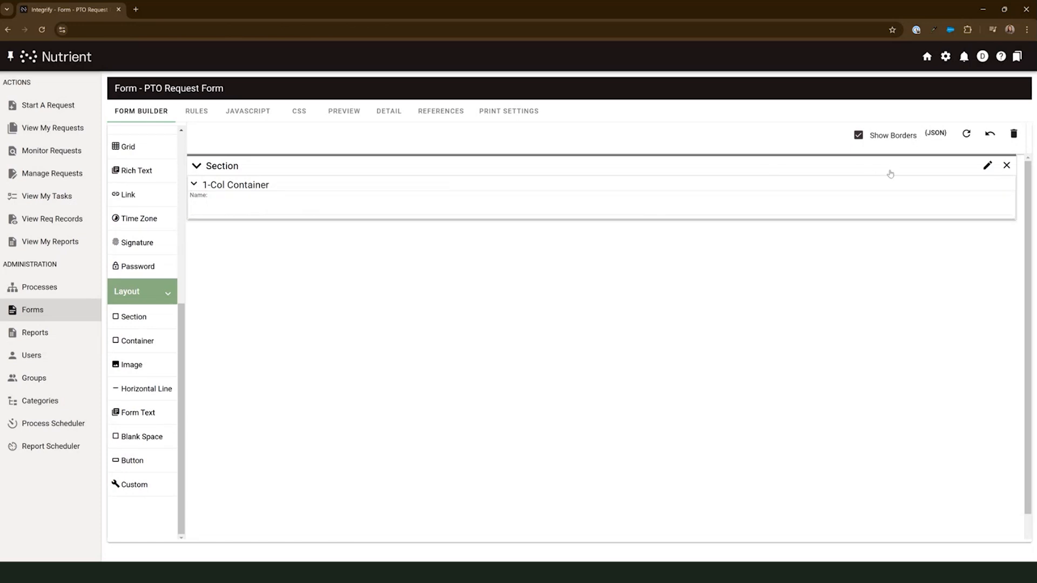
{"action": "left_click", "coordinate": [988, 165]}
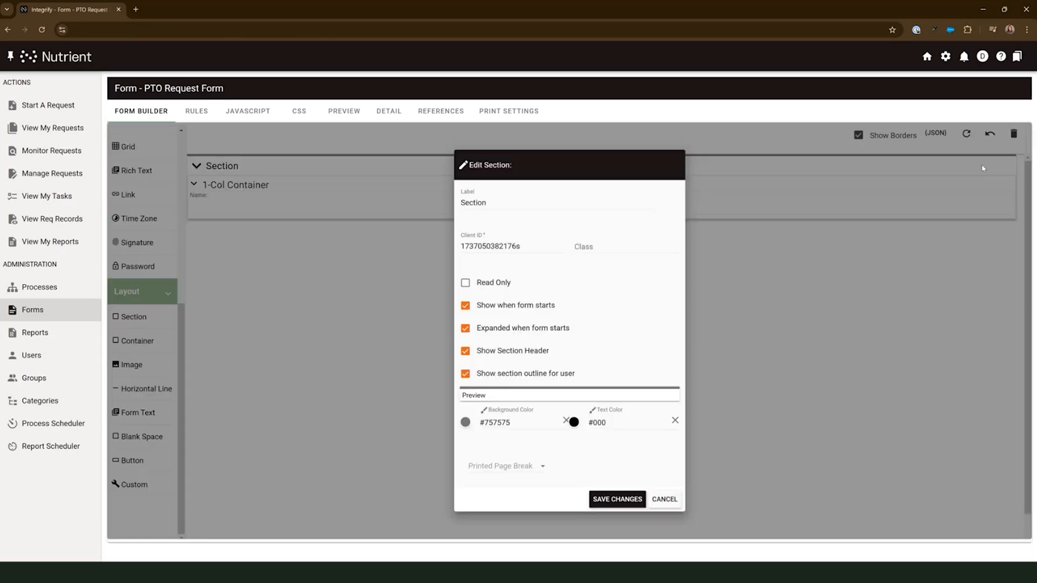
{"action": "key", "text": "BackSpace"}
{"action": "type", "text": "PTO Request Details"}
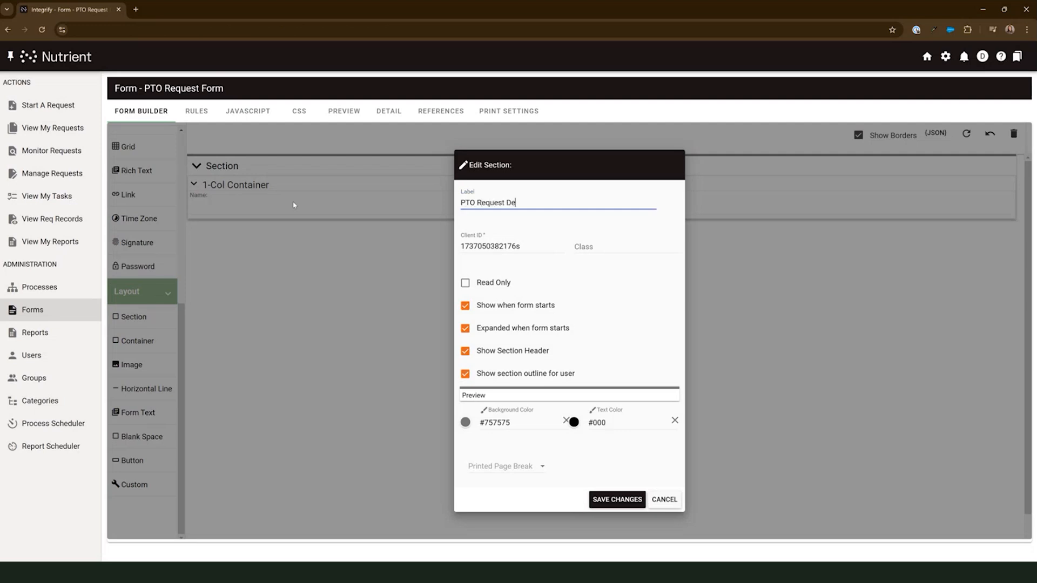
{"action": "left_click", "coordinate": [607, 496]}
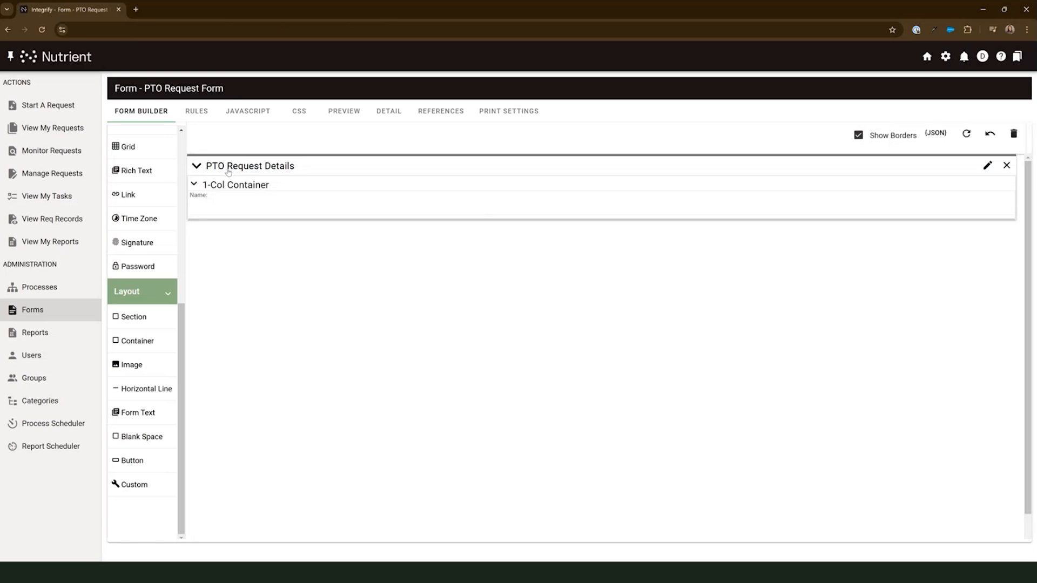
Step: Set the container holding the Name question to three columns and save the change
{"action": "left_click", "coordinate": [987, 183]}
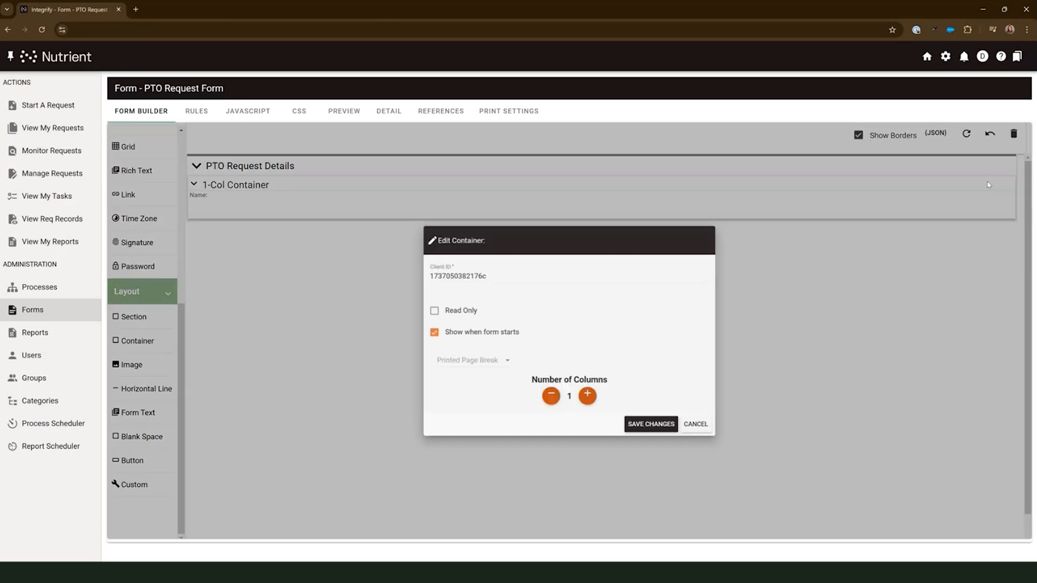
{"action": "left_click", "coordinate": [588, 399]}
{"action": "left_click", "coordinate": [588, 400]}
{"action": "left_click", "coordinate": [647, 431]}
Step: Add Short Text questions labeled "Email:" in the container's second column and "Department:" in its third
{"action": "scroll", "coordinate": [169, 359], "scroll_direction": "up", "scroll_amount": 5}
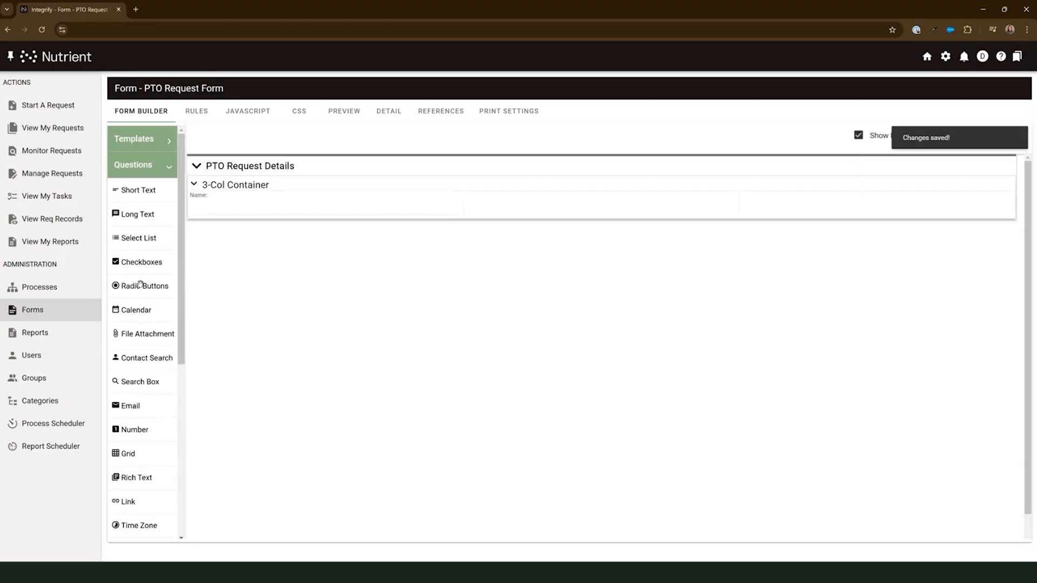
{"action": "left_click_drag", "start_coordinate": [151, 192], "coordinate": [555, 205]}
{"action": "type", "text": "Email"}
{"action": "key", "text": "Return"}
{"action": "left_click_drag", "start_coordinate": [141, 186], "coordinate": [799, 210]}
{"action": "type", "text": "Department"}
{"action": "key", "text": "Return"}
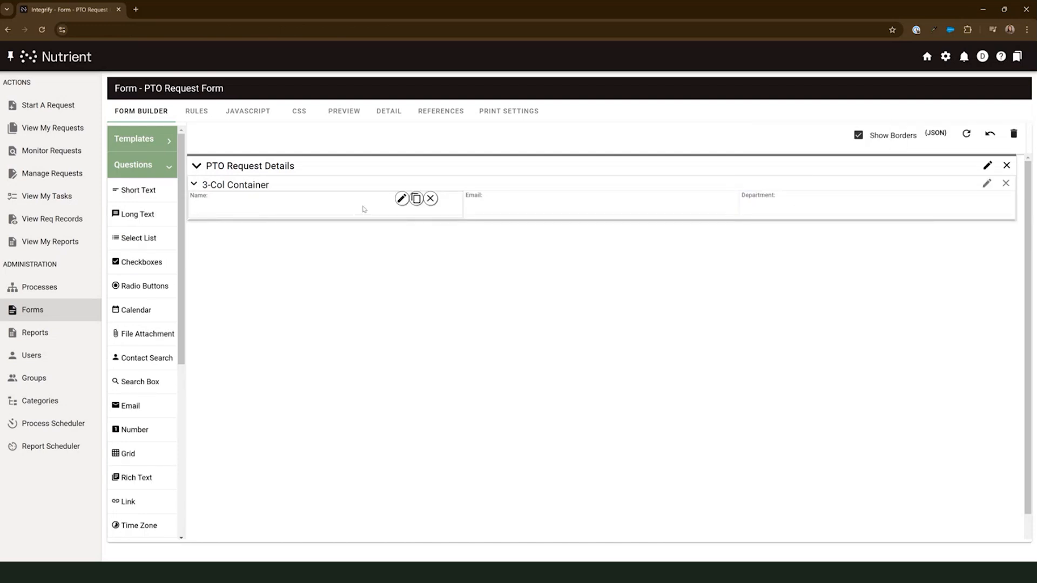
Step: Review the Name question's basic, validation and help settings, and close them without saving
{"action": "left_click", "coordinate": [400, 199]}
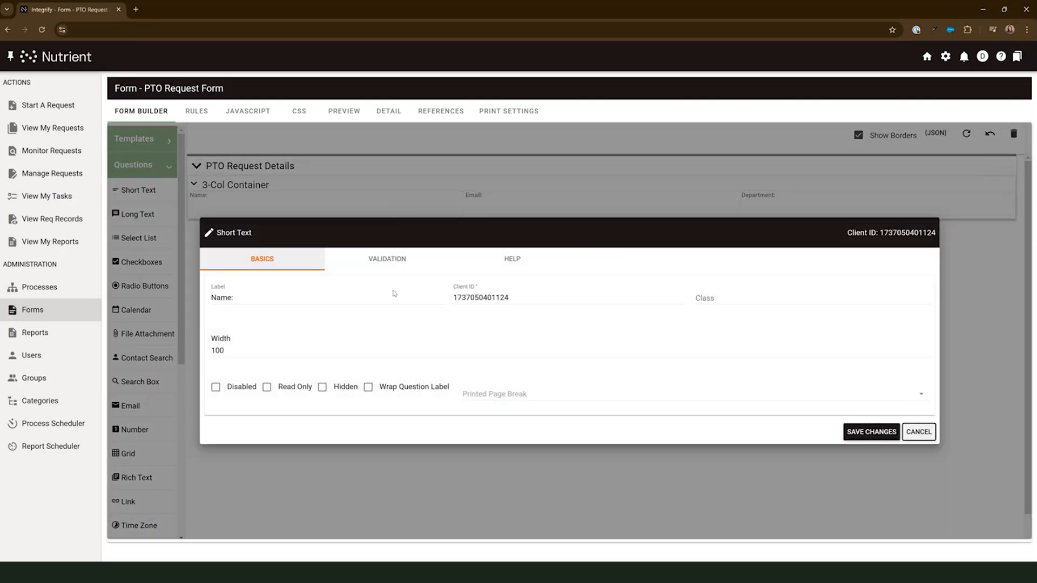
{"action": "left_click", "coordinate": [372, 263]}
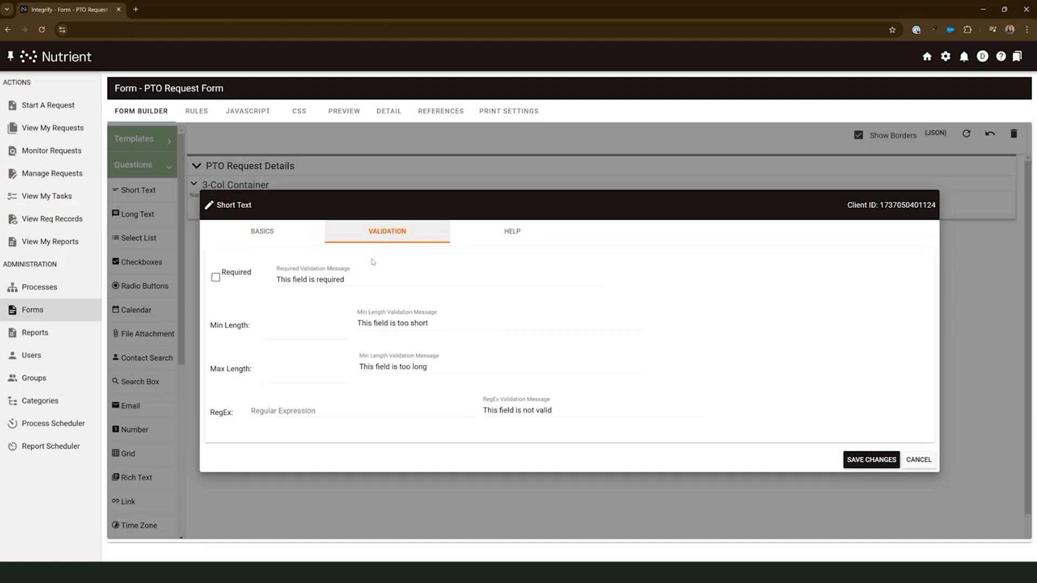
{"action": "left_click", "coordinate": [489, 241]}
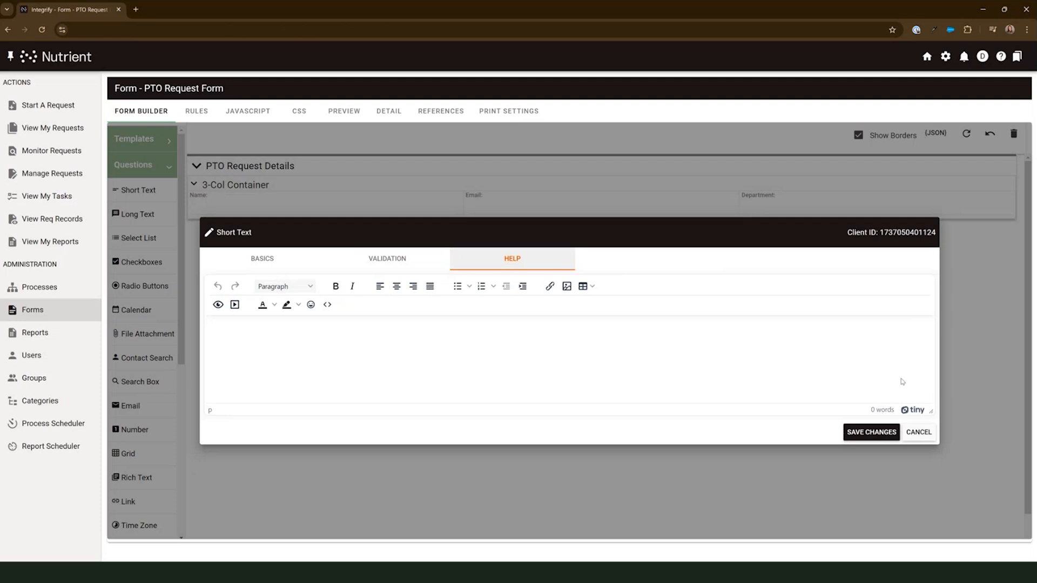
{"action": "left_click", "coordinate": [910, 433]}
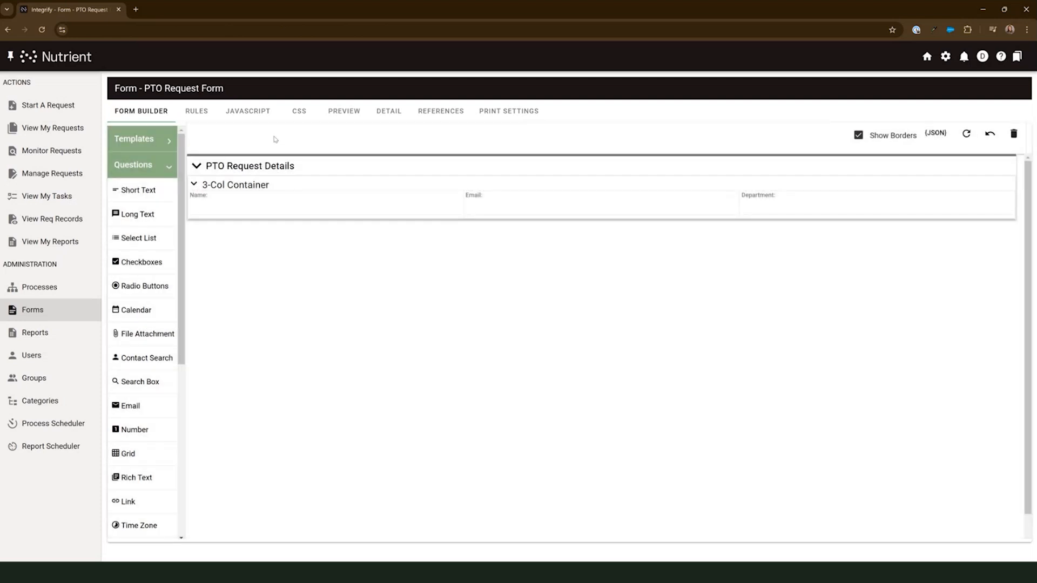
Step: Examine the form's rules, JavaScript, CSS, preview, details and references
{"action": "left_click", "coordinate": [201, 115]}
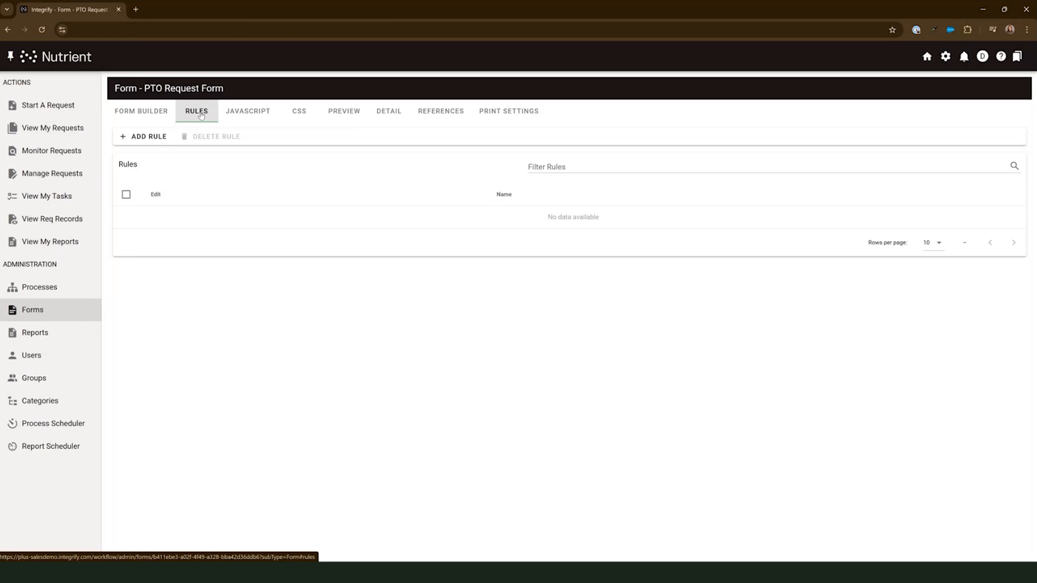
{"action": "left_click", "coordinate": [251, 115]}
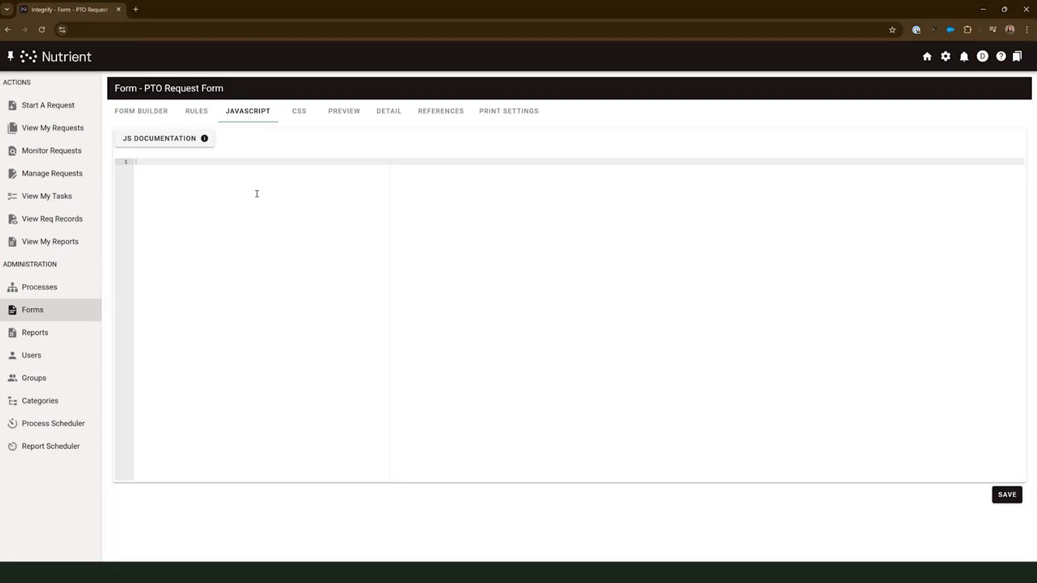
{"action": "left_click", "coordinate": [303, 122]}
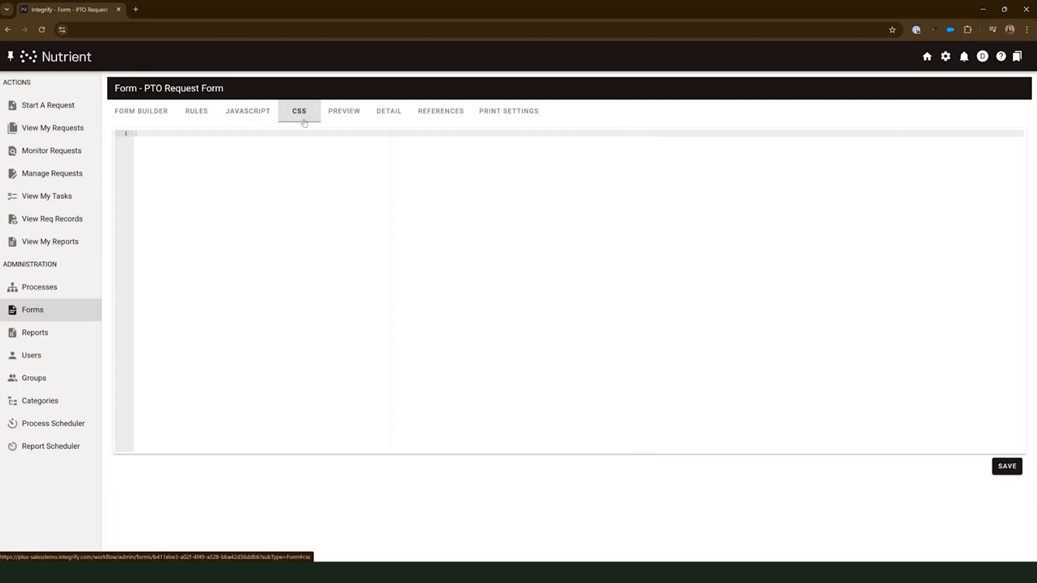
{"action": "left_click", "coordinate": [355, 116]}
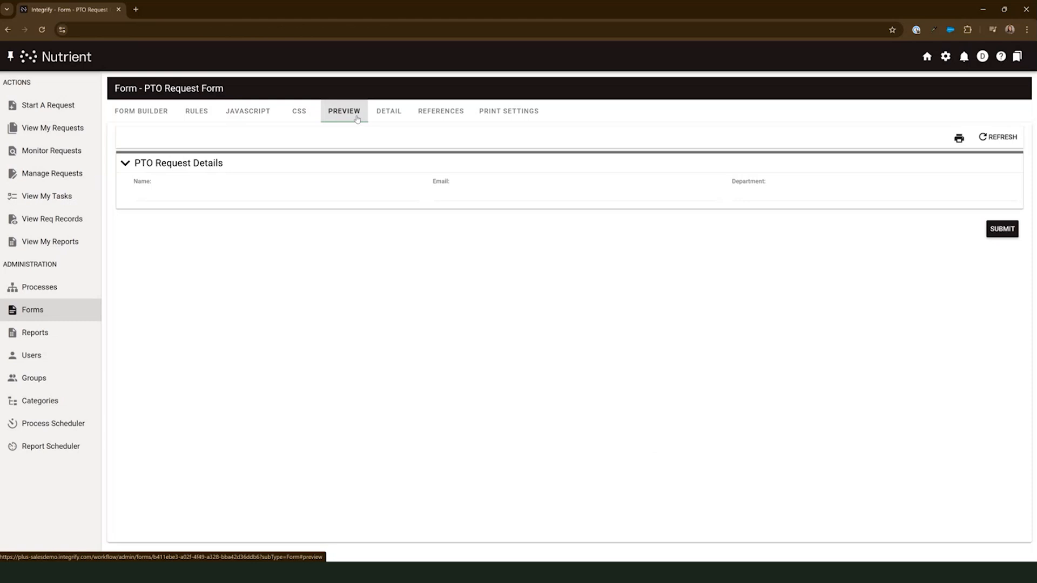
{"action": "left_click", "coordinate": [399, 118]}
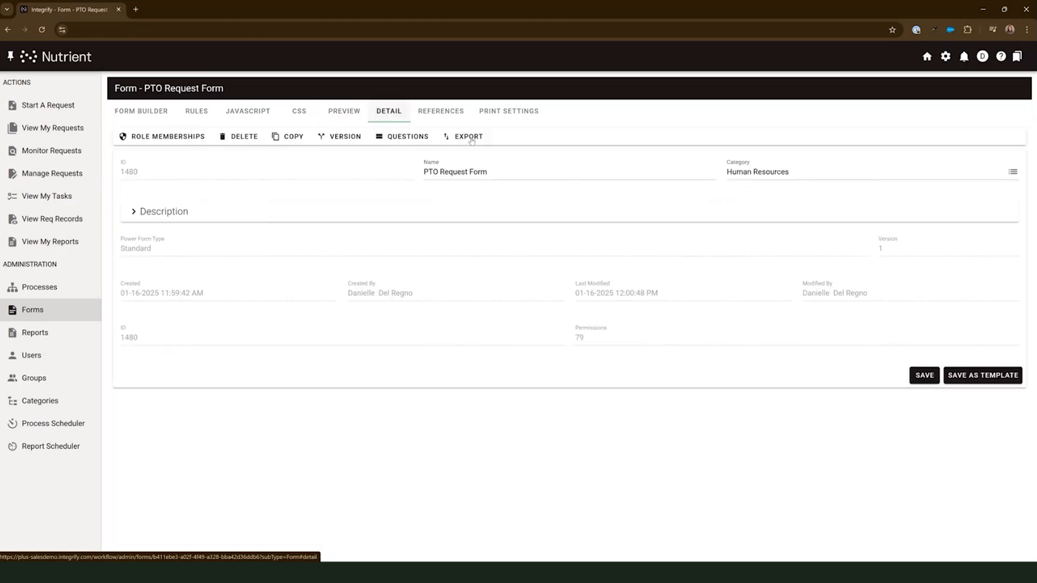
{"action": "left_click", "coordinate": [517, 173]}
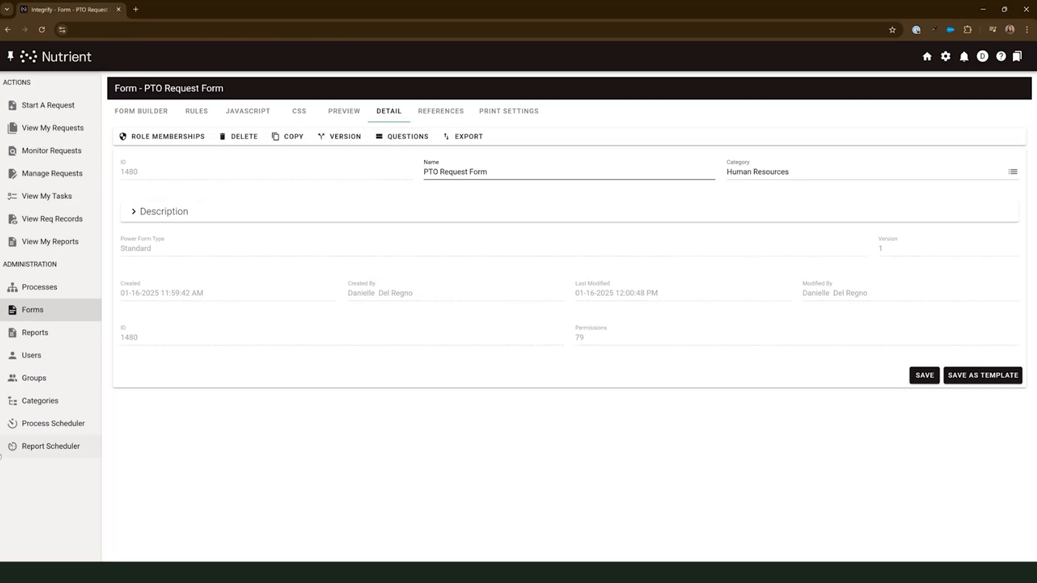
{"action": "left_click", "coordinate": [453, 115]}
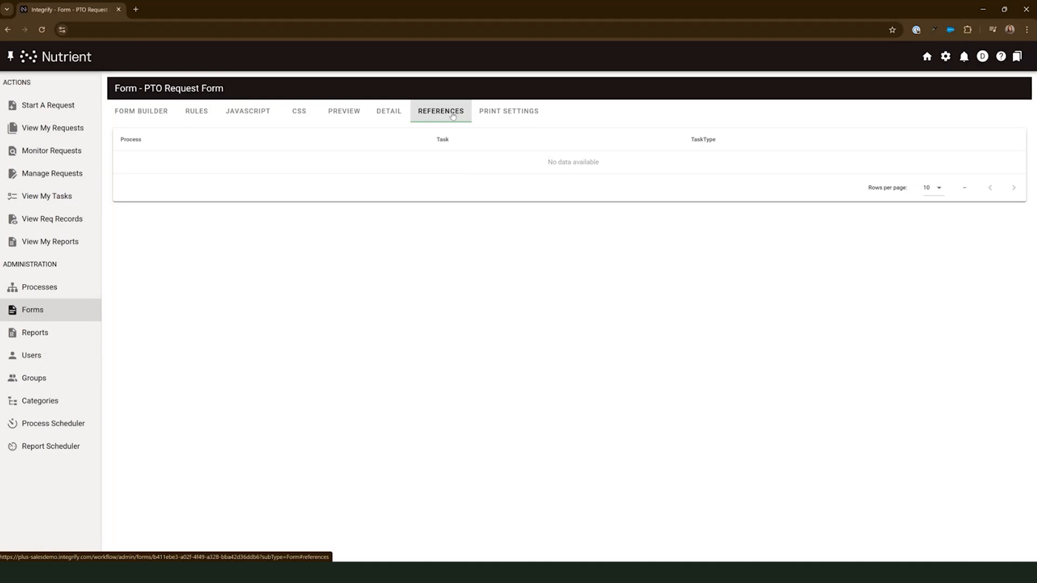
Step: View the report categories and the options for adding a report
{"action": "left_click", "coordinate": [58, 335]}
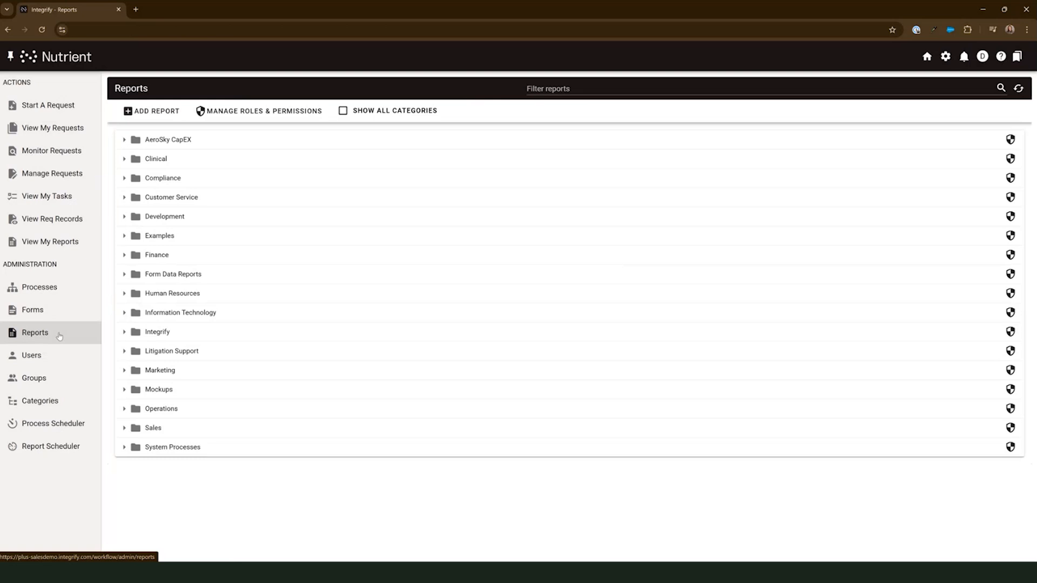
{"action": "left_click", "coordinate": [151, 112]}
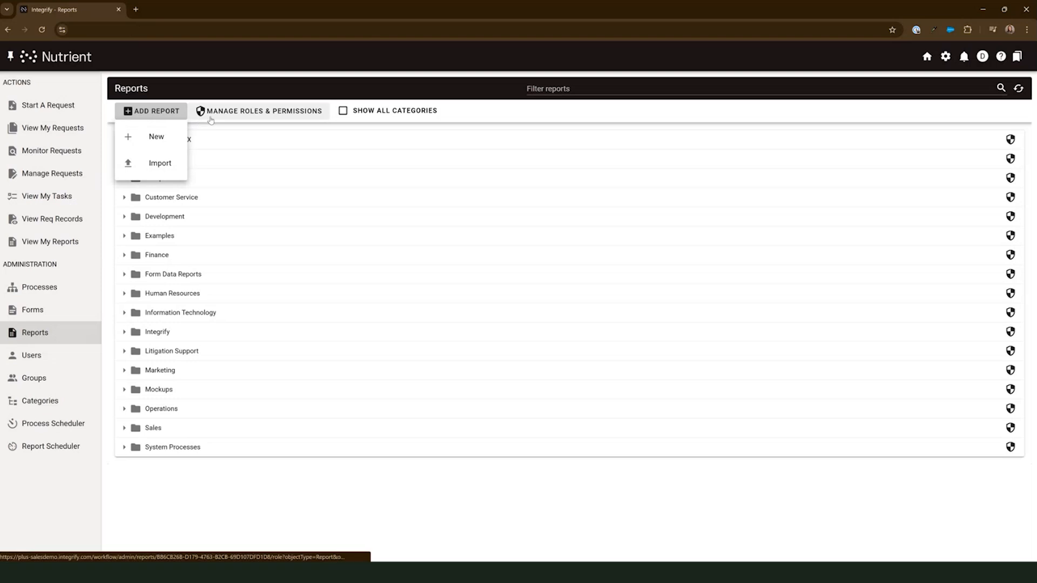
{"action": "left_click", "coordinate": [548, 488]}
Step: Inspect the inactive user's account details, organizational details and delegation settings, and leave the record without saving
{"action": "left_click", "coordinate": [69, 354]}
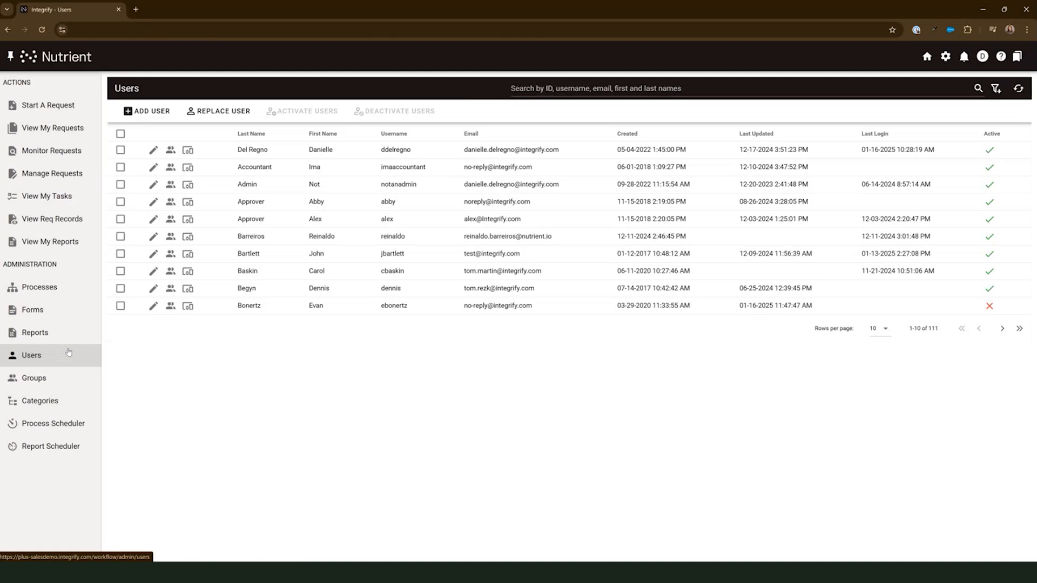
{"action": "left_click", "coordinate": [153, 306]}
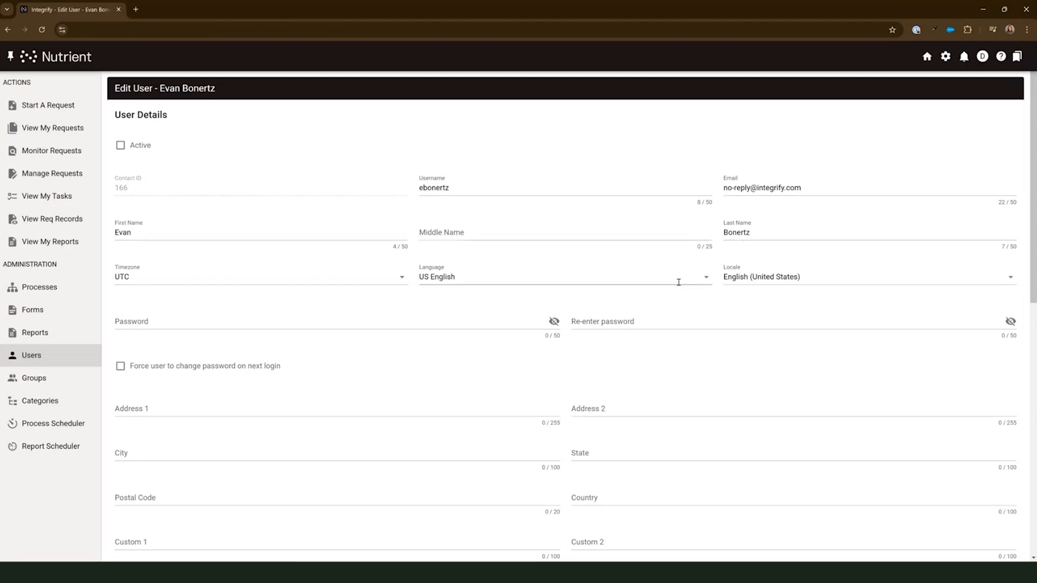
{"action": "scroll", "coordinate": [387, 349], "scroll_direction": "down", "scroll_amount": 1}
{"action": "scroll", "coordinate": [387, 349], "scroll_direction": "down", "scroll_amount": 8}
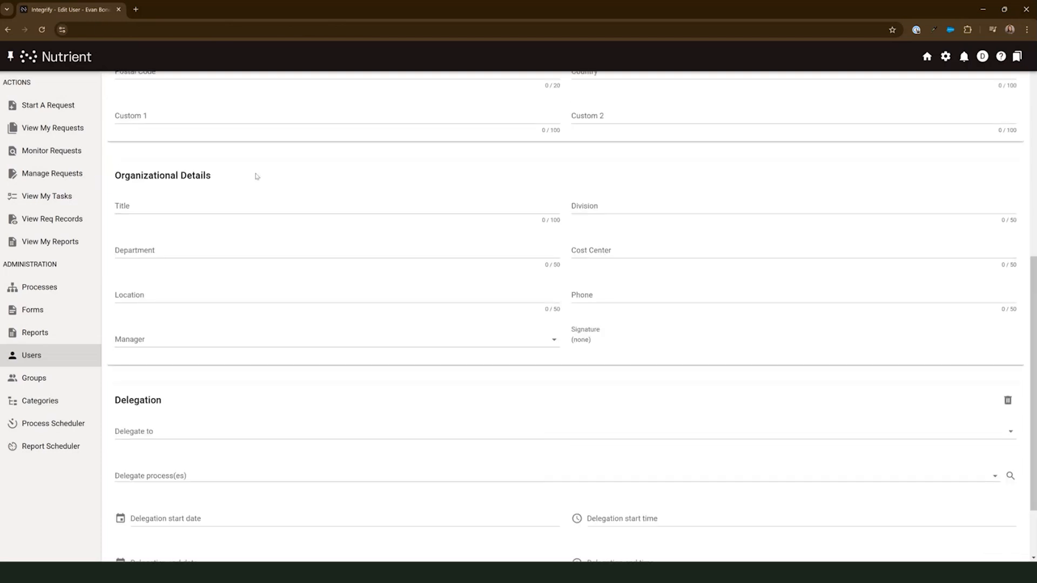
{"action": "scroll", "coordinate": [326, 381], "scroll_direction": "down", "scroll_amount": 2}
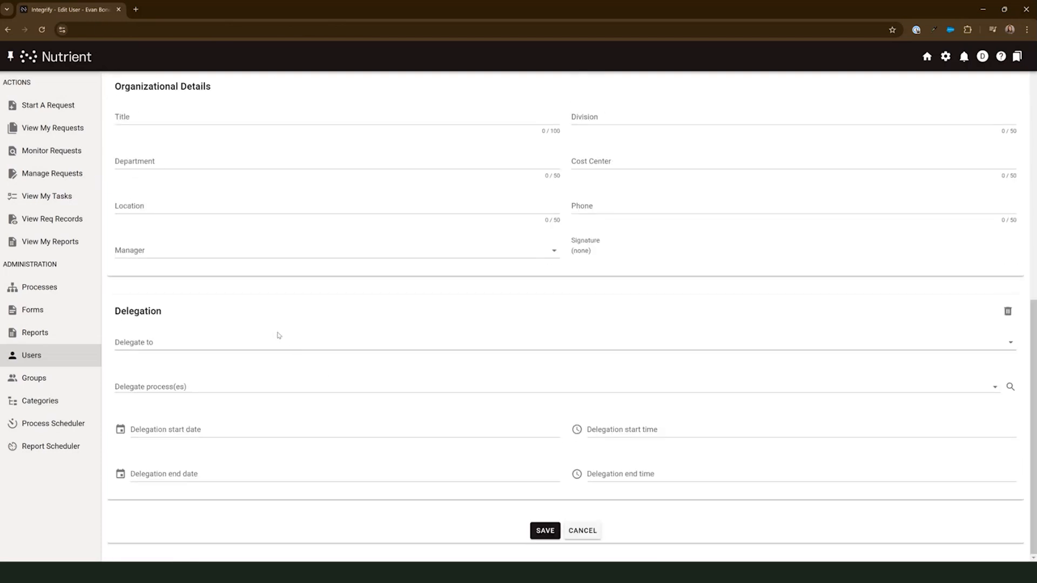
{"action": "left_click", "coordinate": [582, 531]}
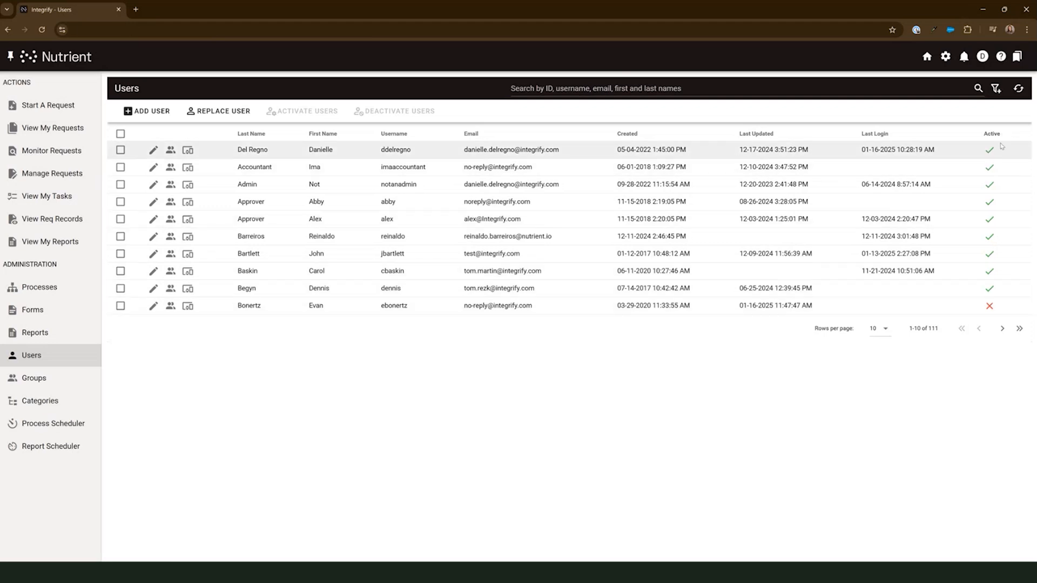
Step: Activate the inactive user, deactivate that account again, and select the last five listed users for a bulk status change
{"action": "left_click", "coordinate": [989, 308]}
{"action": "left_click", "coordinate": [988, 308]}
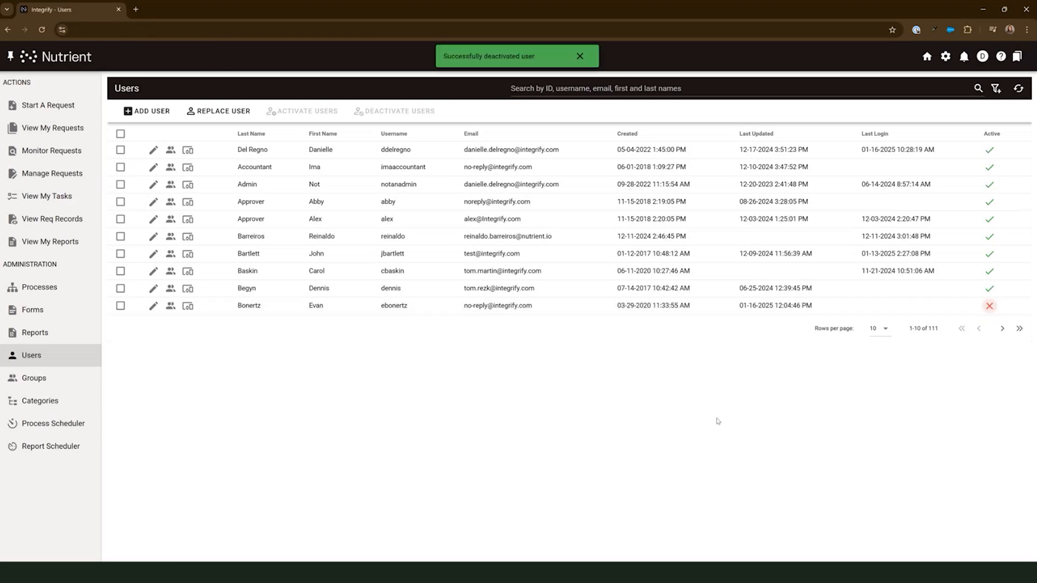
{"action": "left_click", "coordinate": [120, 306]}
{"action": "left_click", "coordinate": [120, 289]}
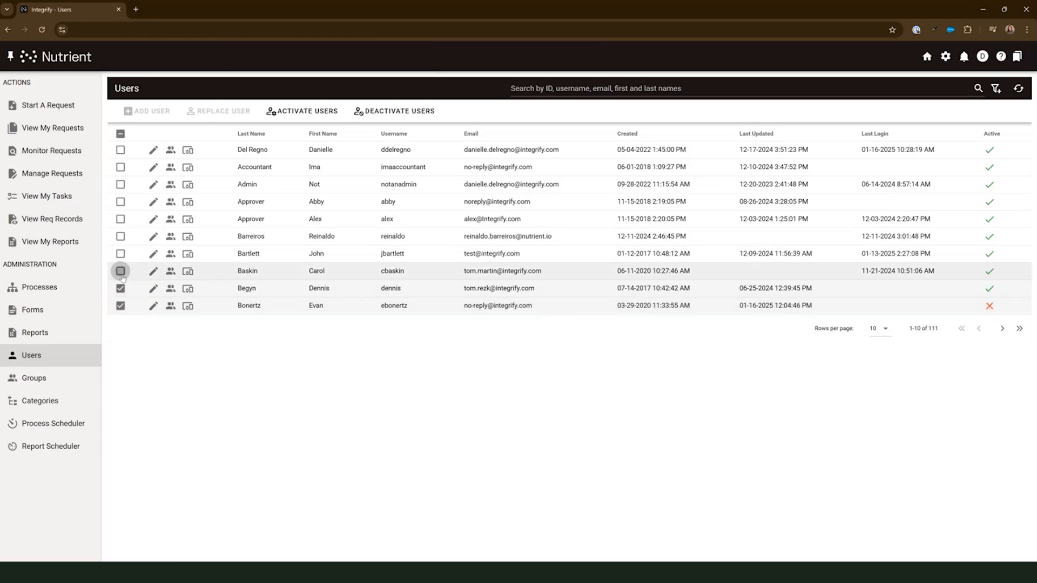
{"action": "left_click", "coordinate": [120, 272]}
{"action": "left_click", "coordinate": [121, 254]}
{"action": "left_click", "coordinate": [120, 237]}
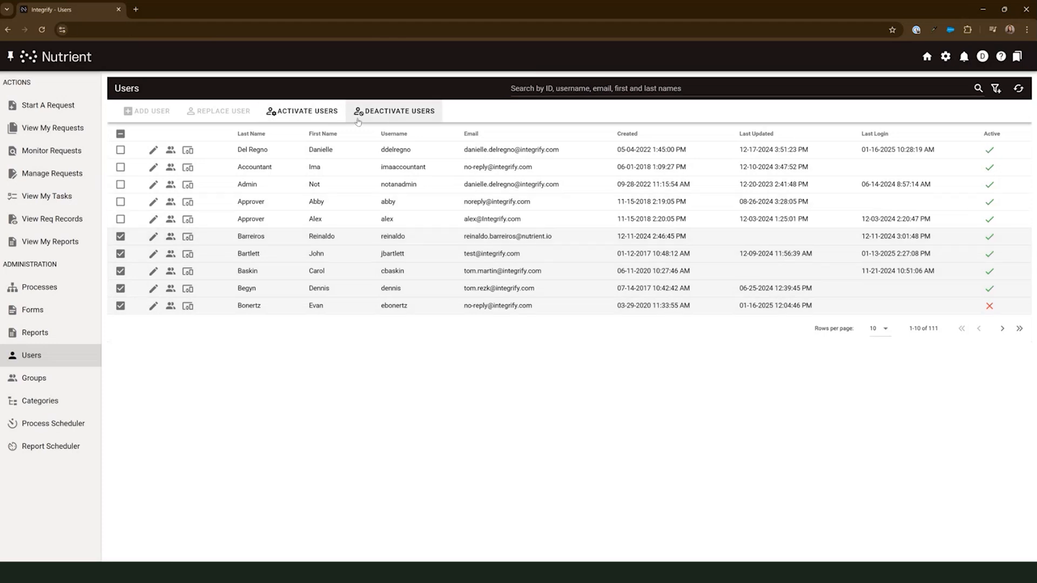
Step: Filter the user list to show only active users
{"action": "left_click", "coordinate": [996, 88]}
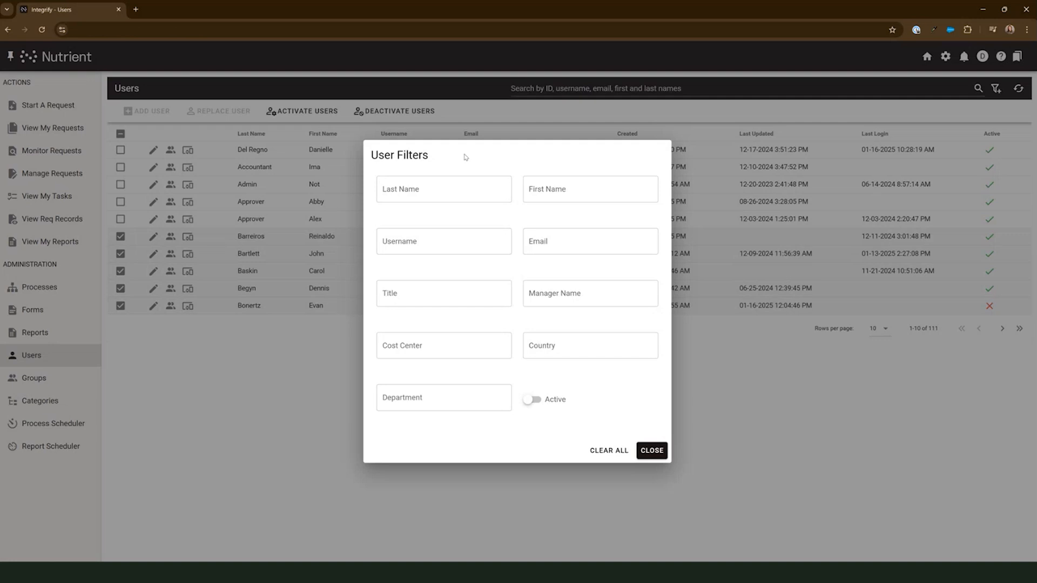
{"action": "left_click", "coordinate": [527, 403]}
{"action": "left_click", "coordinate": [652, 451]}
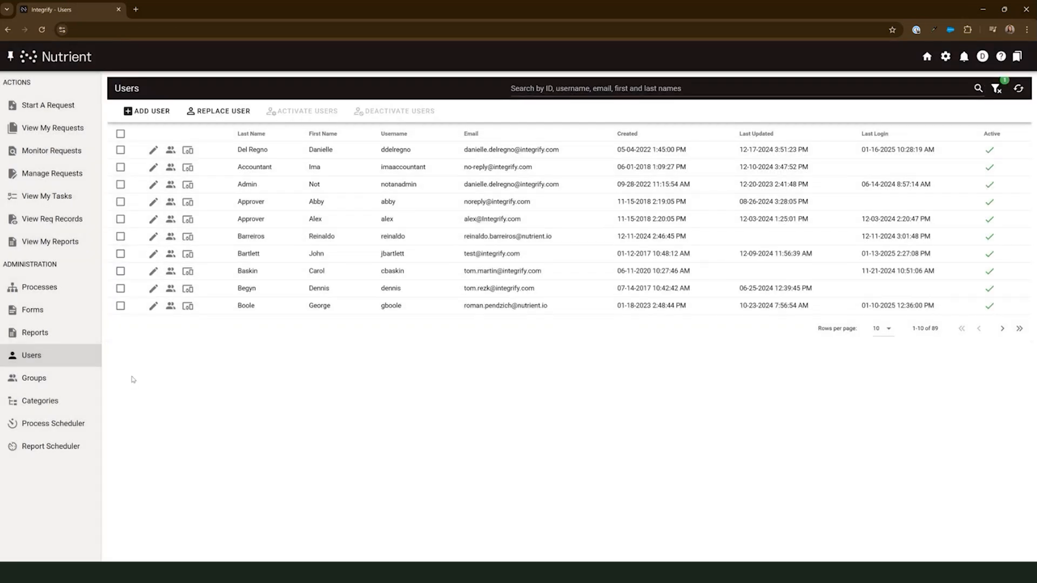
Step: Review the Gates - Packaging group's members and the fields for adding a group, leaving both without changes
{"action": "left_click", "coordinate": [96, 379]}
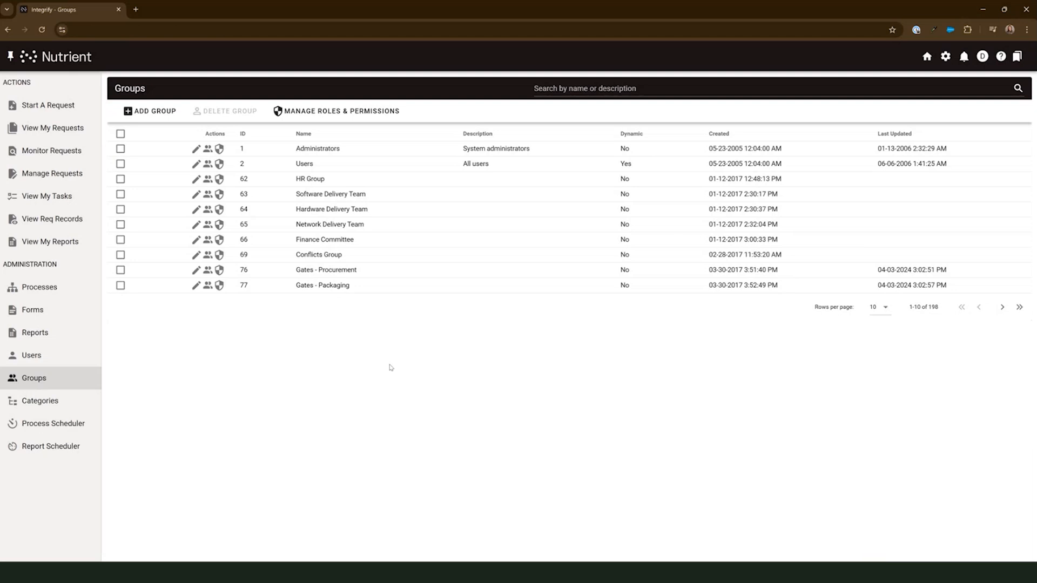
{"action": "left_click", "coordinate": [208, 286]}
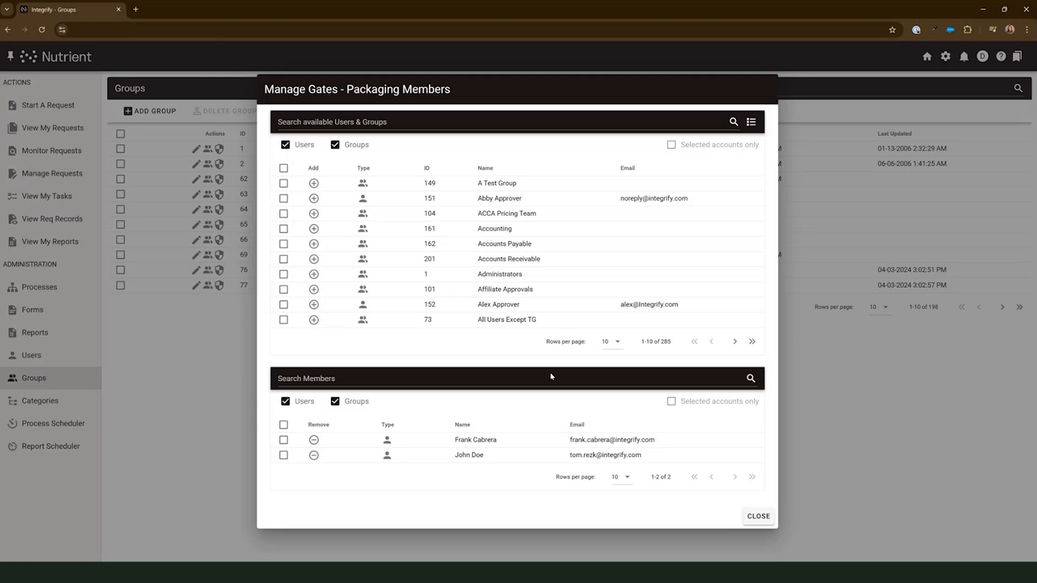
{"action": "left_click", "coordinate": [758, 517]}
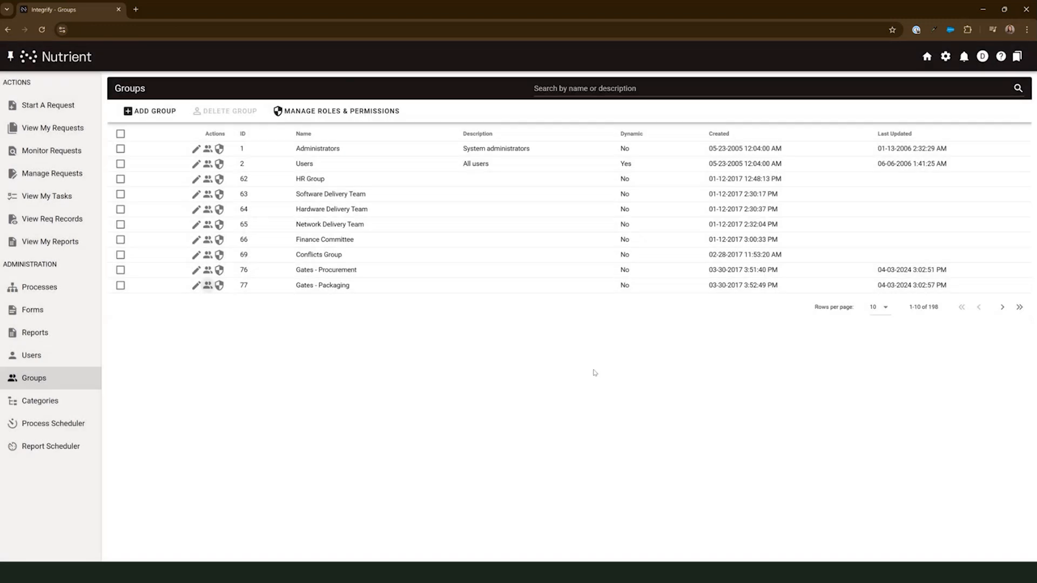
{"action": "left_click", "coordinate": [154, 115]}
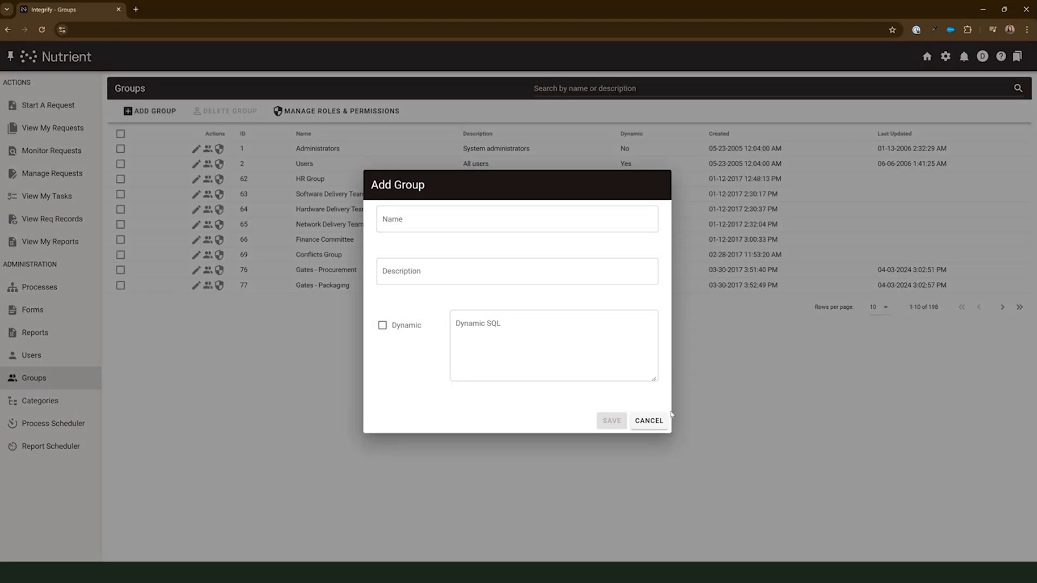
{"action": "left_click", "coordinate": [661, 424]}
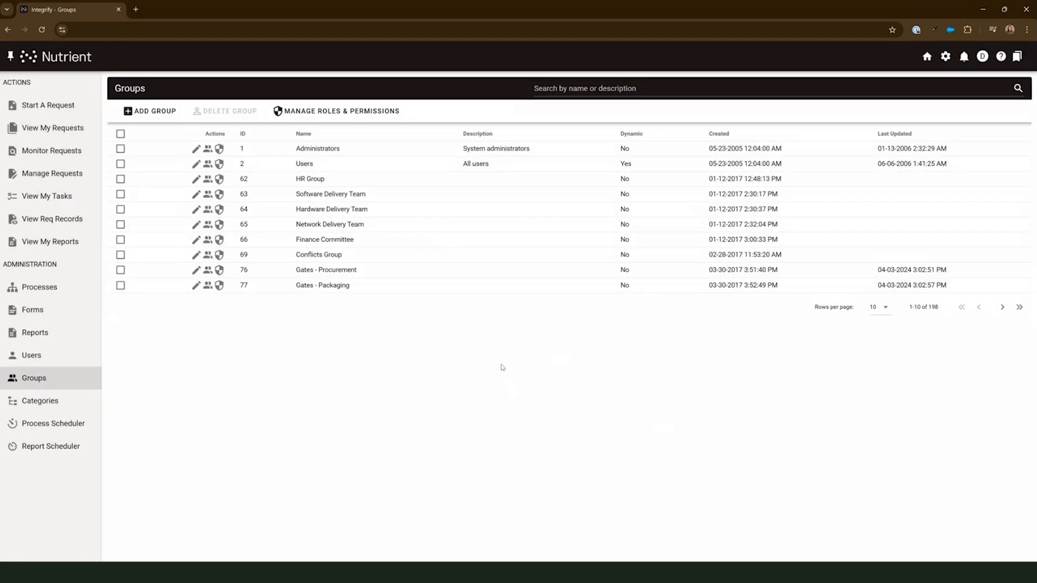
Step: Examine the scheduled processes and scheduled reports, including the blank new-schedule form for each
{"action": "left_click", "coordinate": [50, 427]}
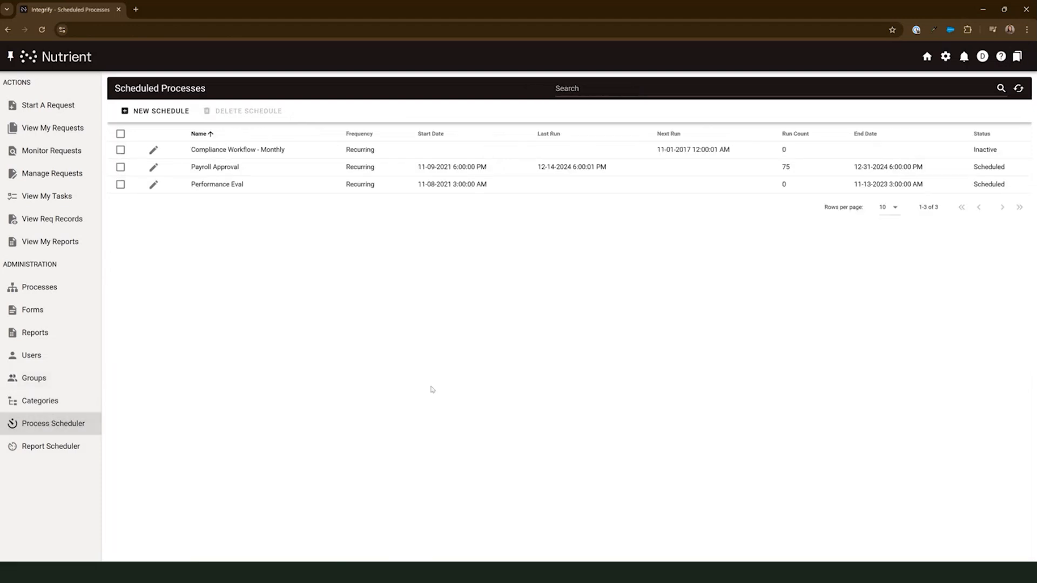
{"action": "left_click", "coordinate": [187, 118]}
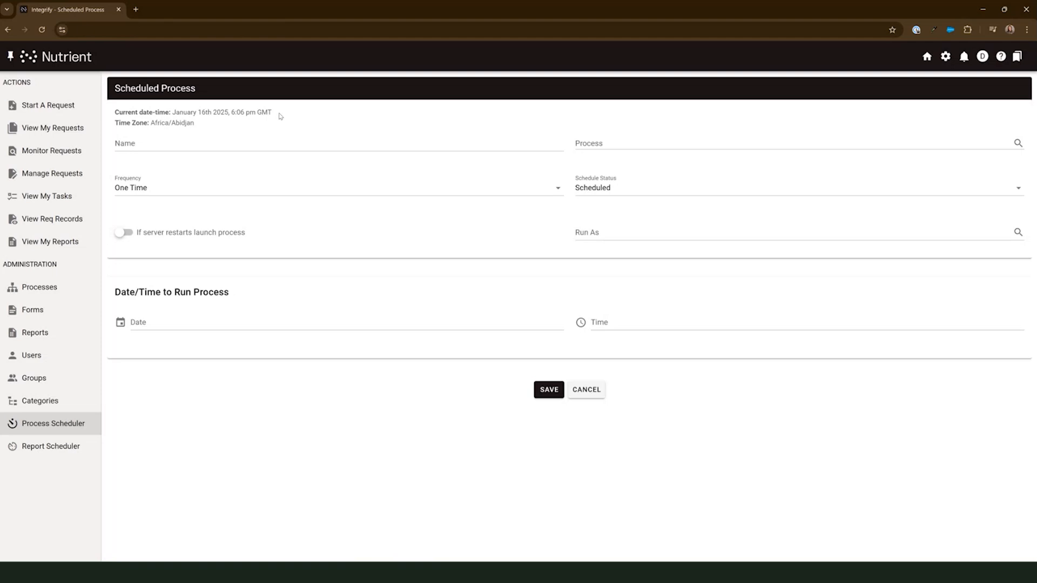
{"action": "left_click", "coordinate": [80, 453]}
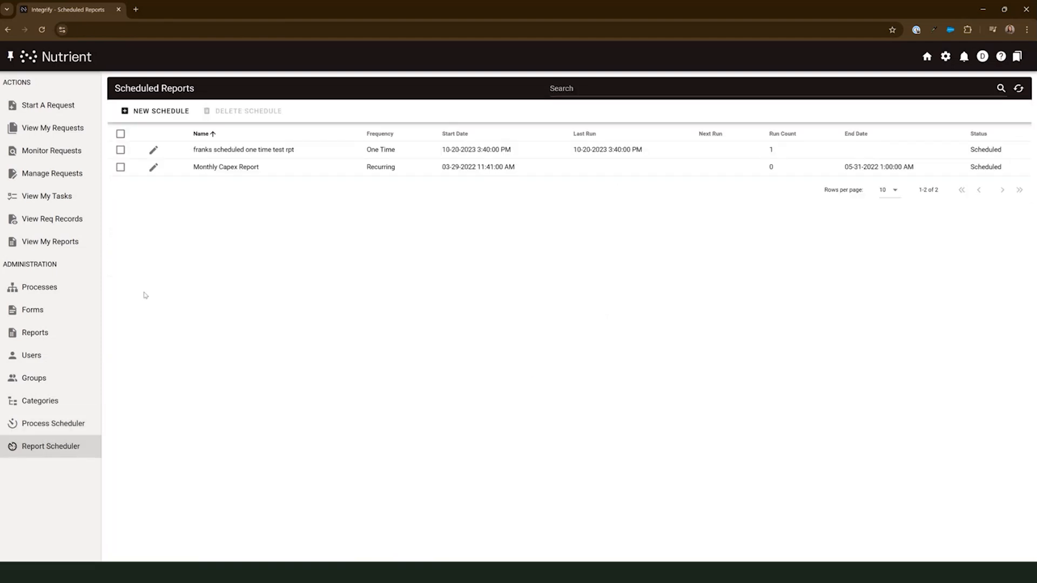
{"action": "left_click", "coordinate": [174, 111]}
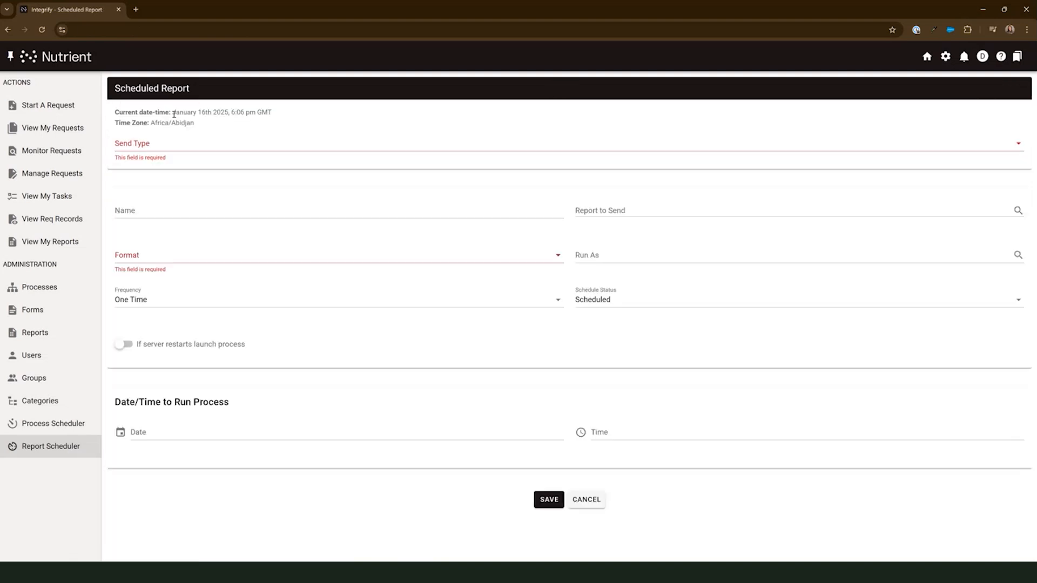